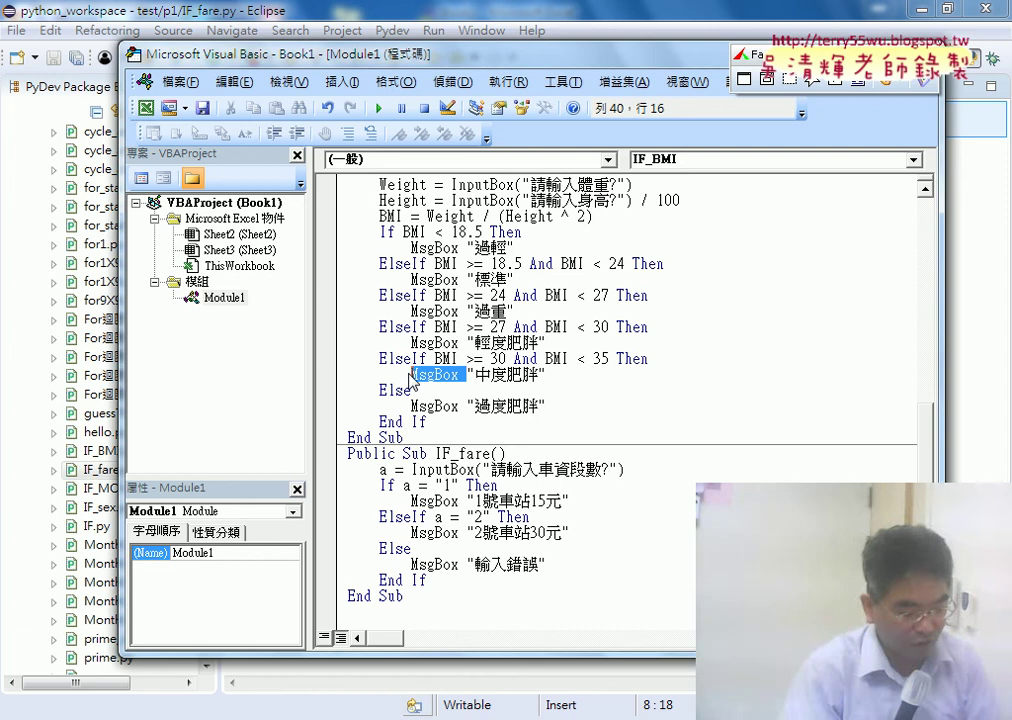
# Select MsgBox on the 中度肥胖 line and minimize Eclipse so Excel shows behind the VBA editor
pyautogui.click(563, 374)
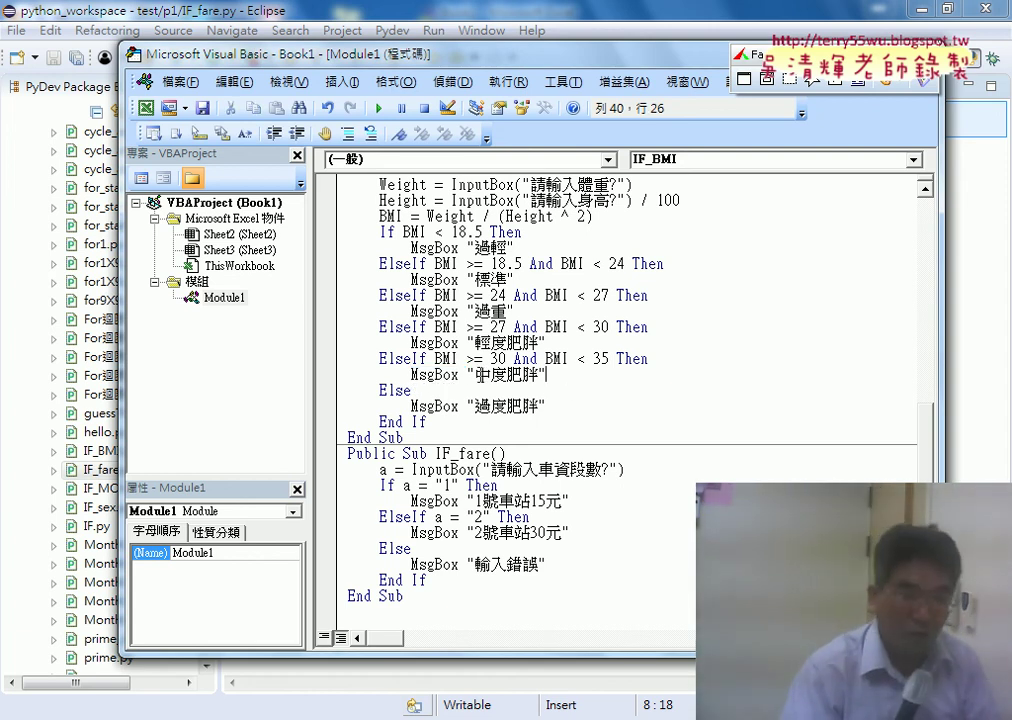
pyautogui.moveTo(467, 374); pyautogui.dragTo(413, 376)
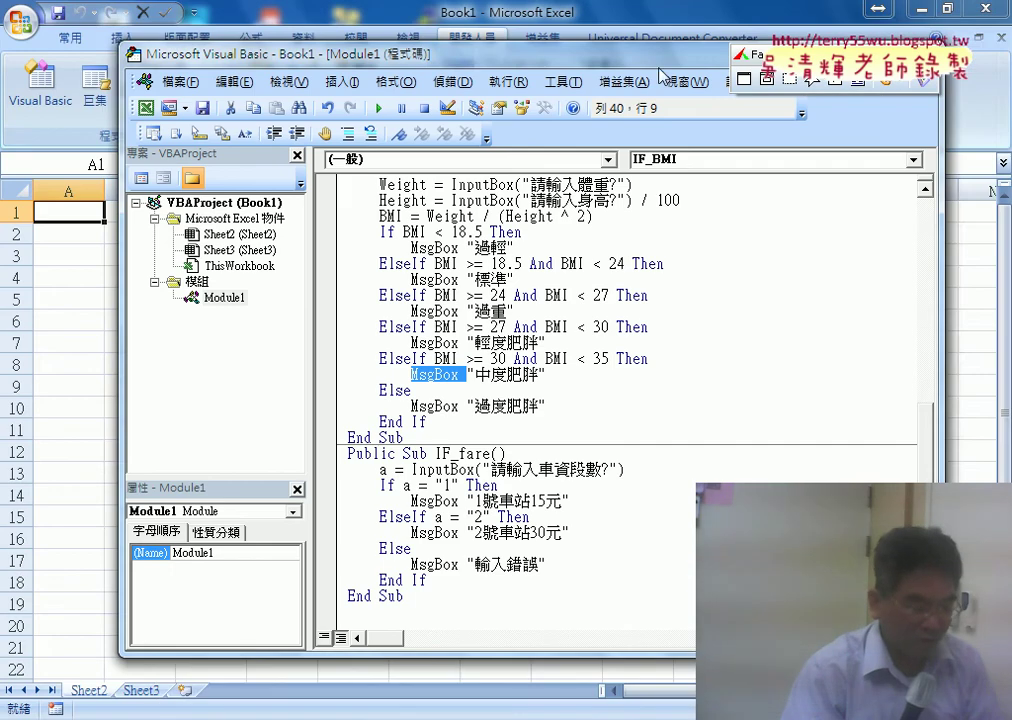
pyautogui.moveTo(522, 58); pyautogui.dragTo(670, 72)
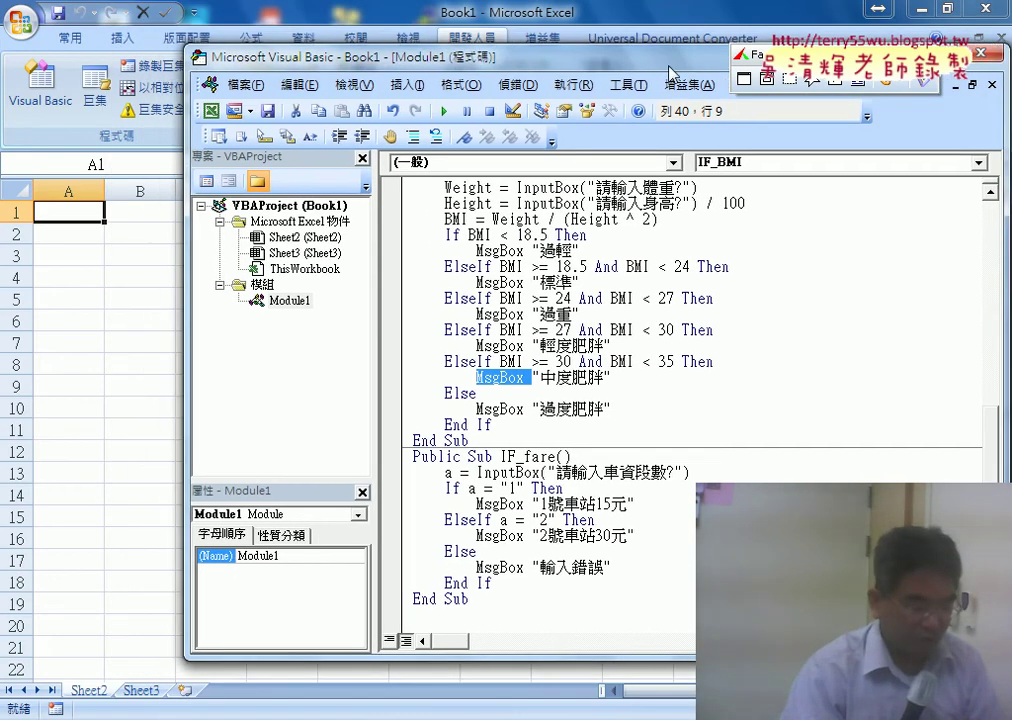
# Scroll up to the IF_BMI header, narrow the project panel and shift the editor window down
pyautogui.click(585, 326)
pyautogui.scroll(1, 583, 325)
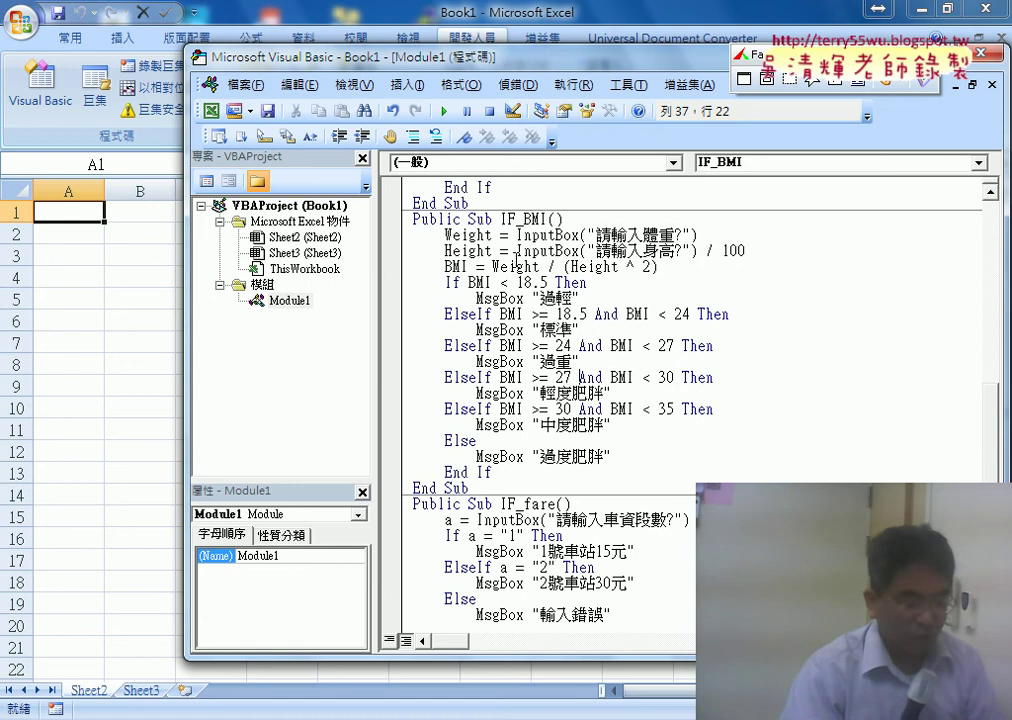
pyautogui.moveTo(374, 262); pyautogui.dragTo(343, 262)
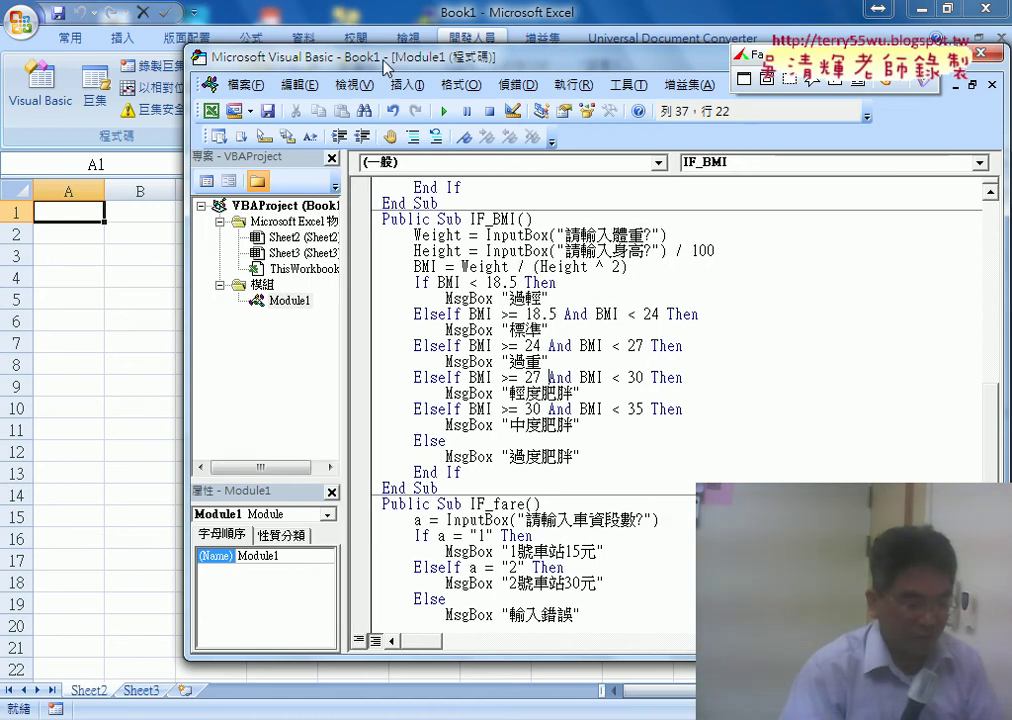
pyautogui.moveTo(385, 67); pyautogui.dragTo(383, 86)
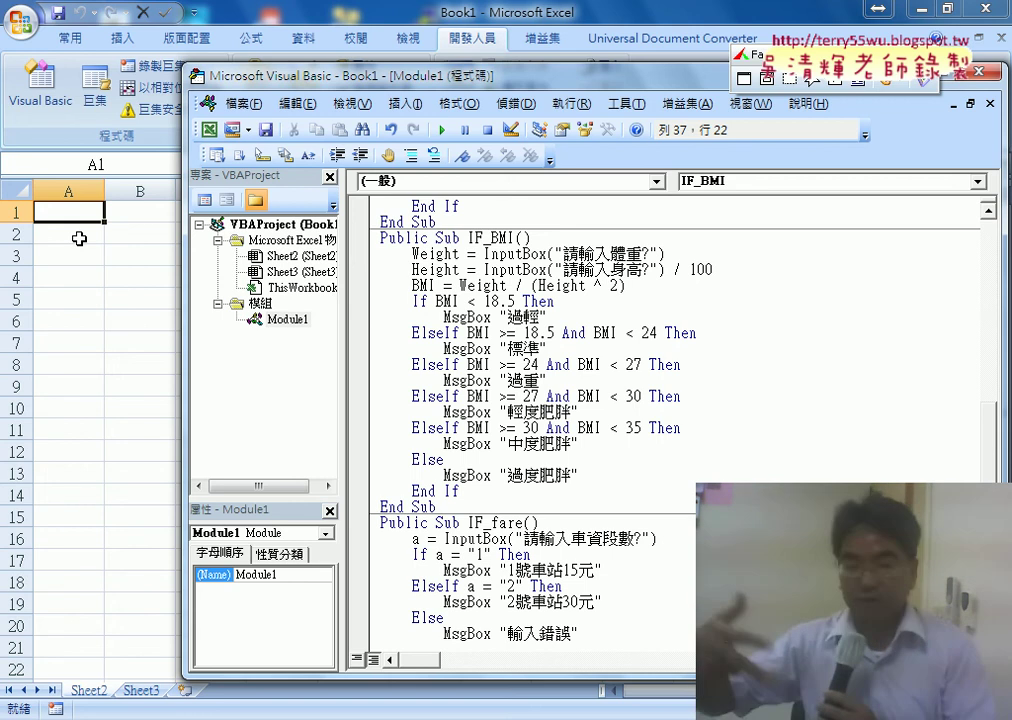
# Select InputBox on the Weight line and MsgBox in the Else branch
pyautogui.click(462, 336)
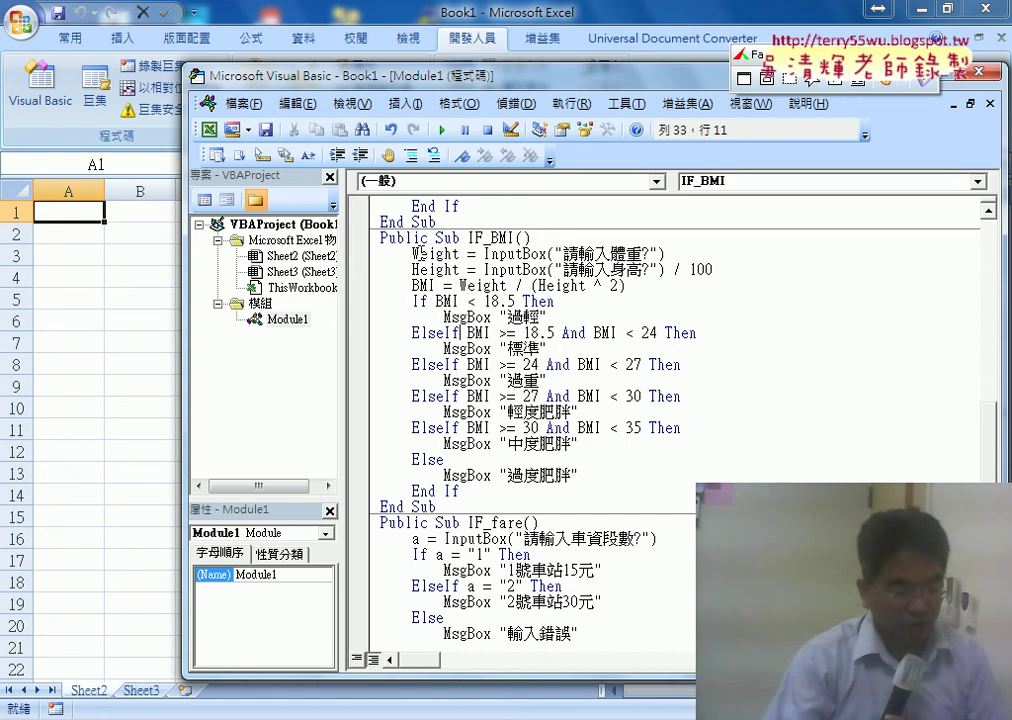
pyautogui.doubleClick(478, 253)
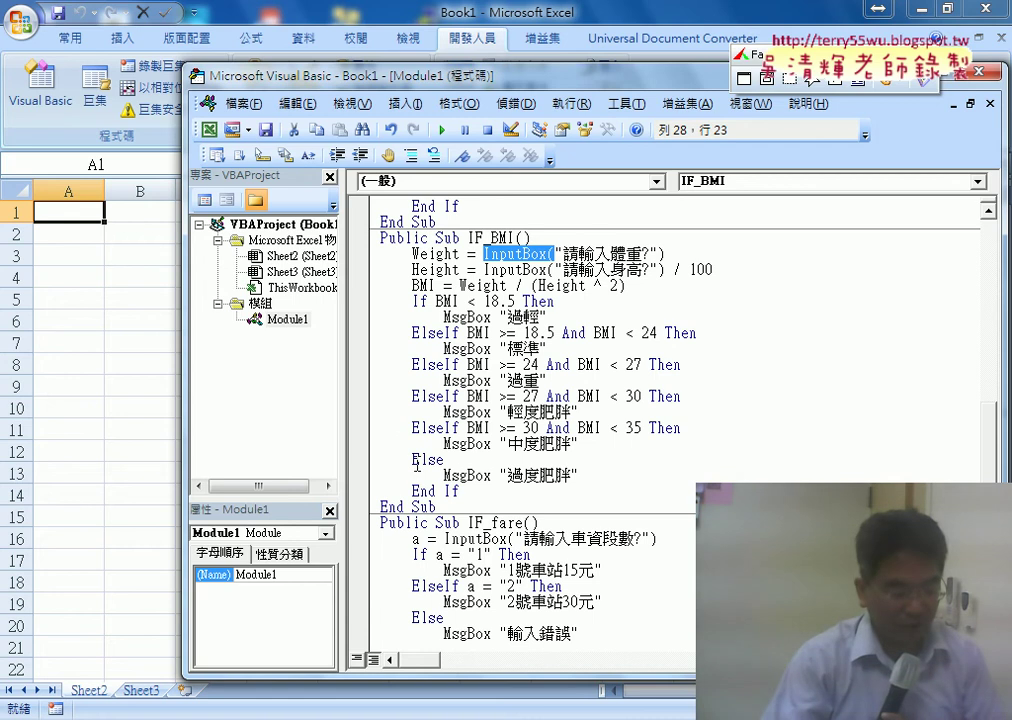
pyautogui.moveTo(444, 476); pyautogui.dragTo(488, 478)
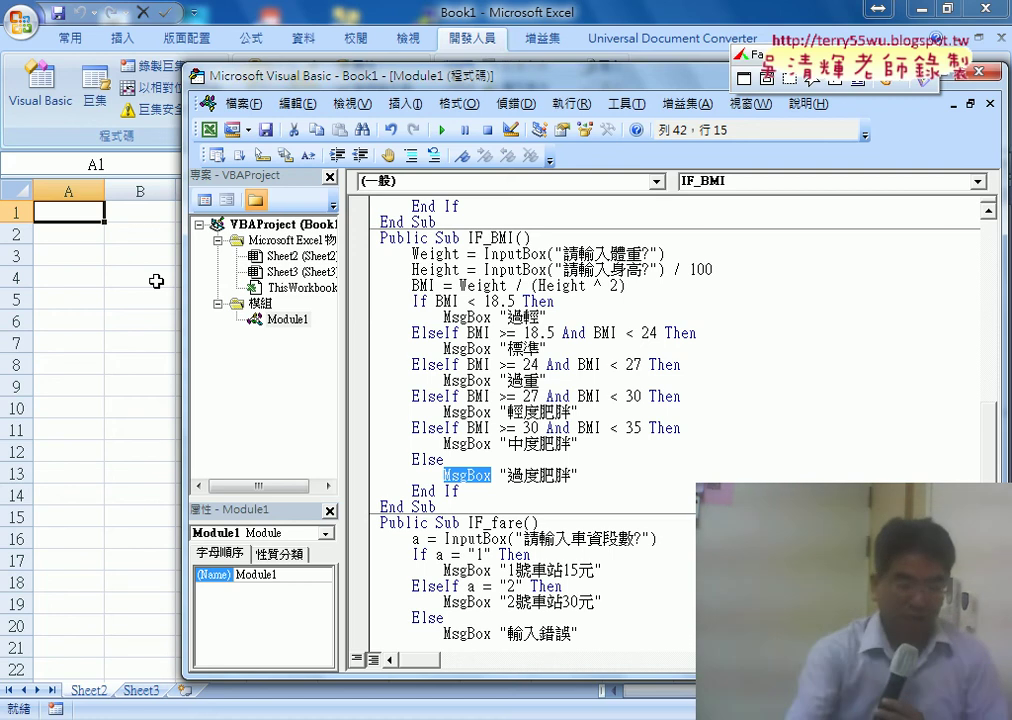
# Copy the 請輸入體重? prompt into cell A1 and autofit column A
pyautogui.moveTo(485, 254); pyautogui.dragTo(516, 254)
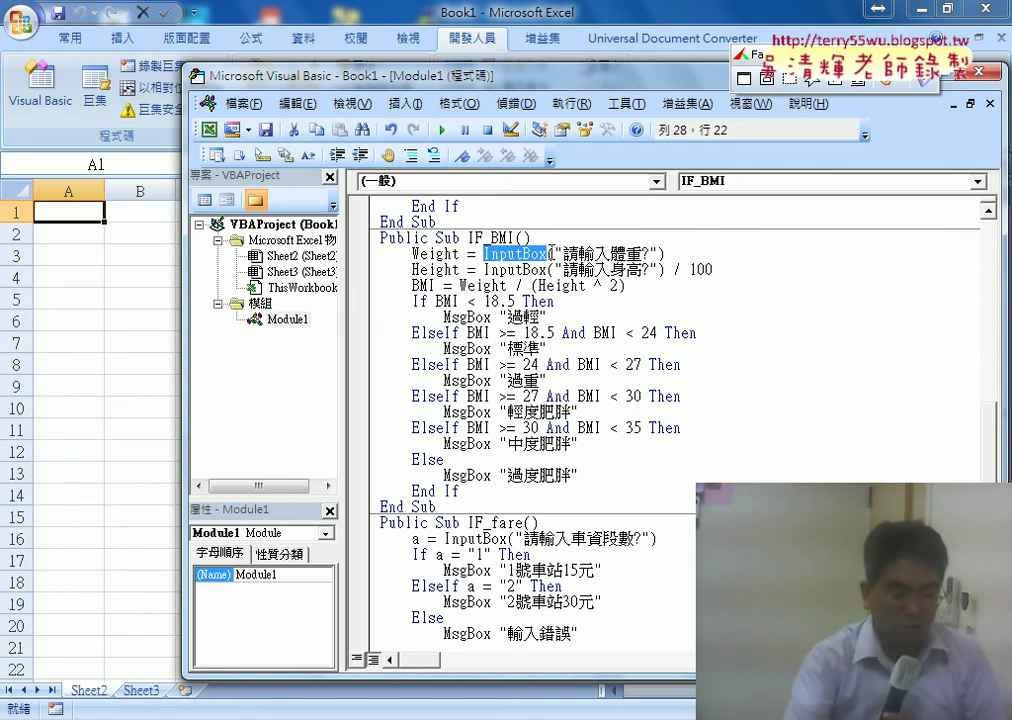
pyautogui.moveTo(555, 254); pyautogui.dragTo(656, 255)
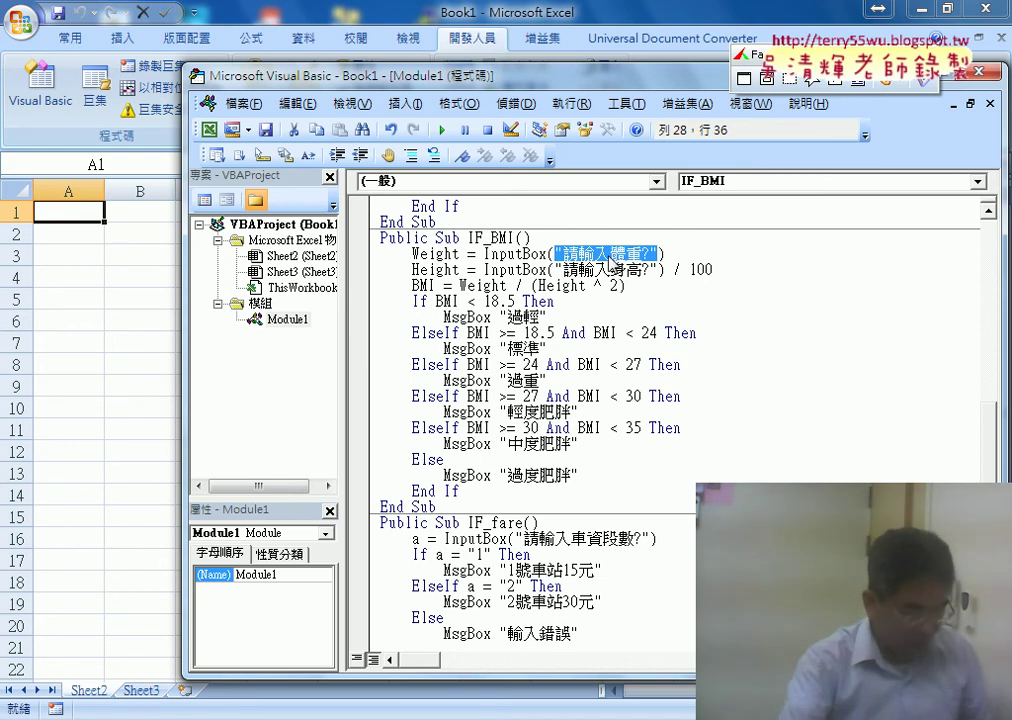
pyautogui.click(82, 211)
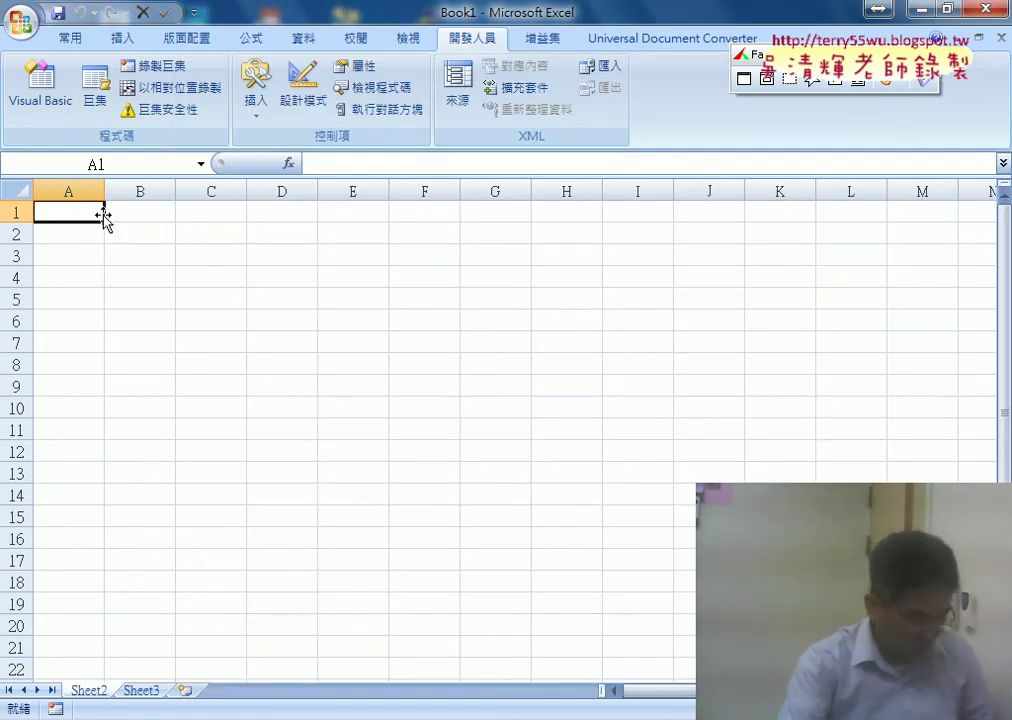
pyautogui.write('請輸入體重?')
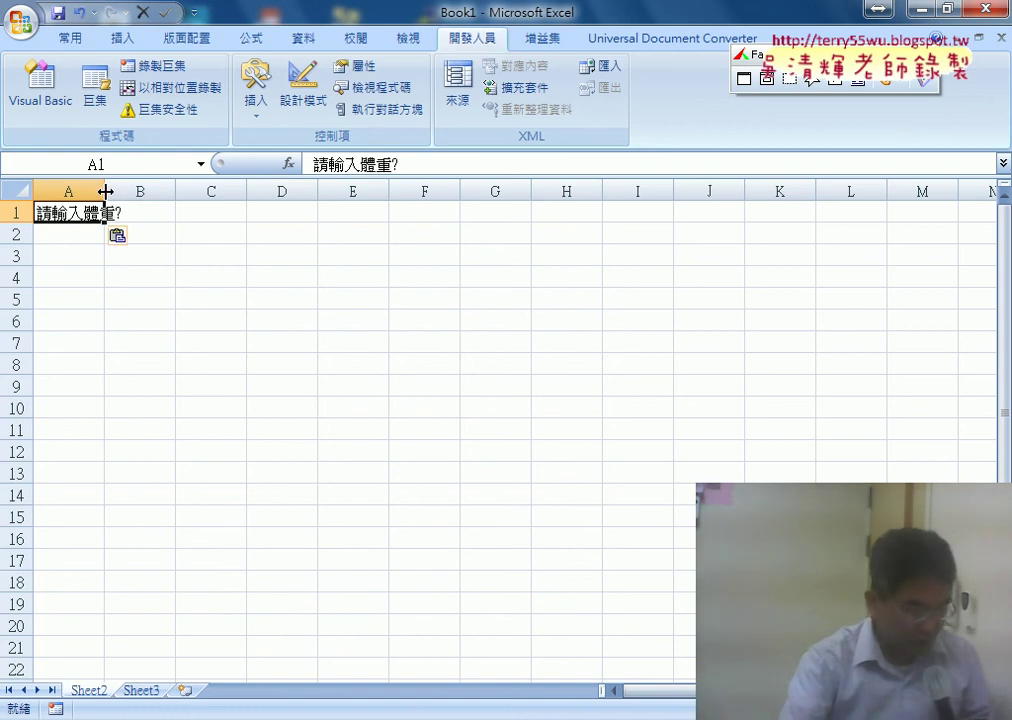
pyautogui.doubleClick(104, 190)
pyautogui.click(168, 212)
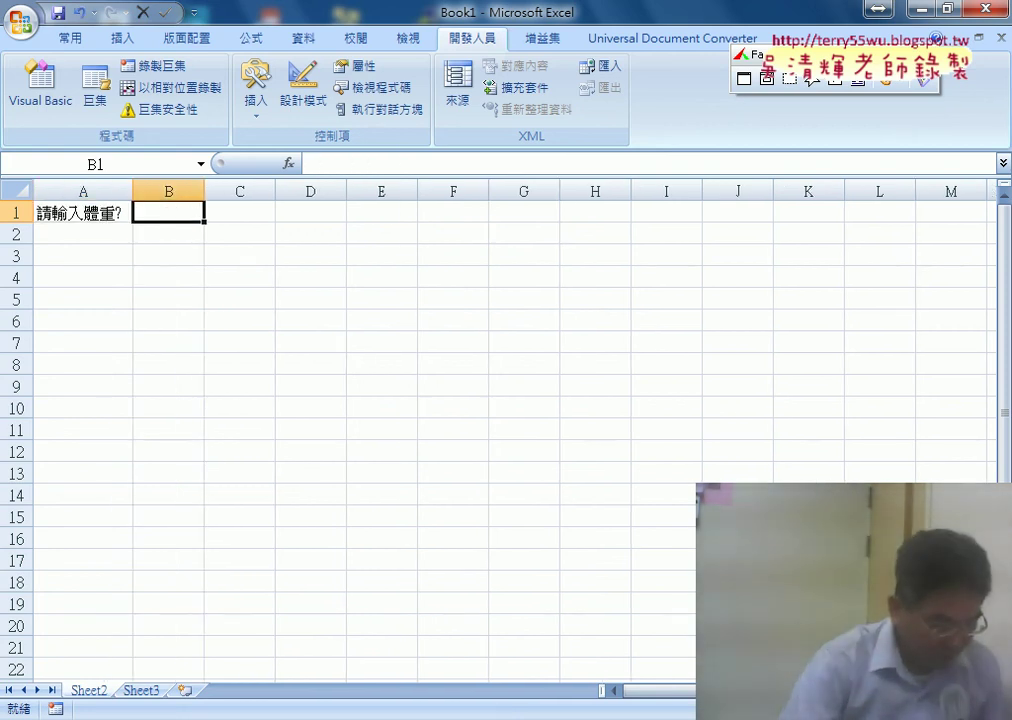
# Copy the 請輸入身高? prompt from the code into cell A2
pyautogui.click(650, 610)
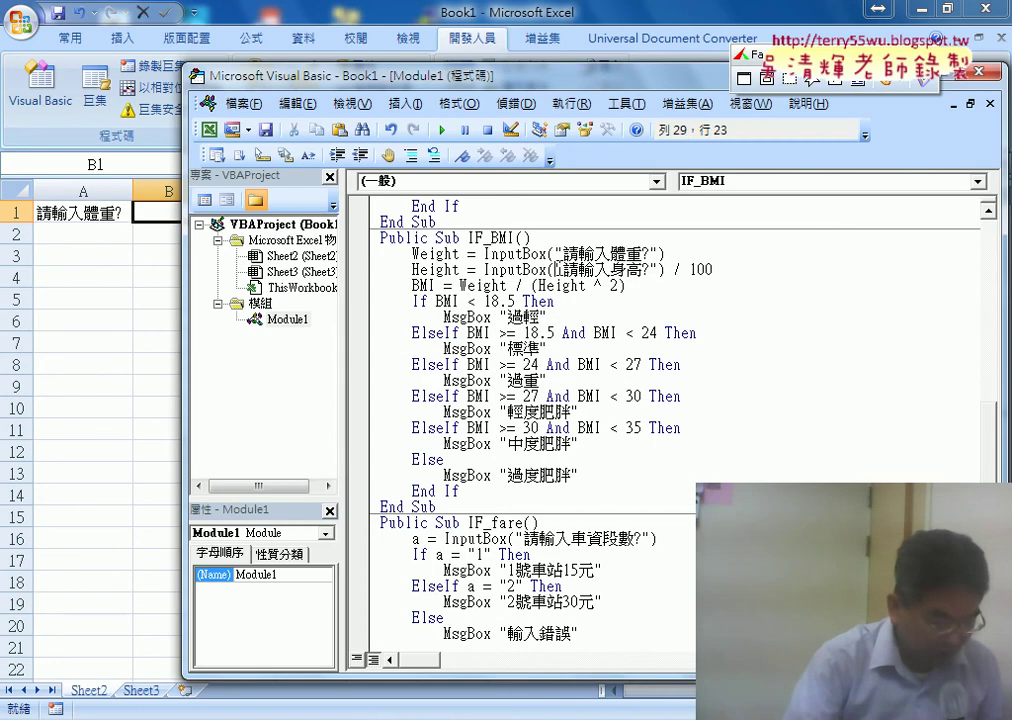
pyautogui.moveTo(556, 270); pyautogui.dragTo(657, 270)
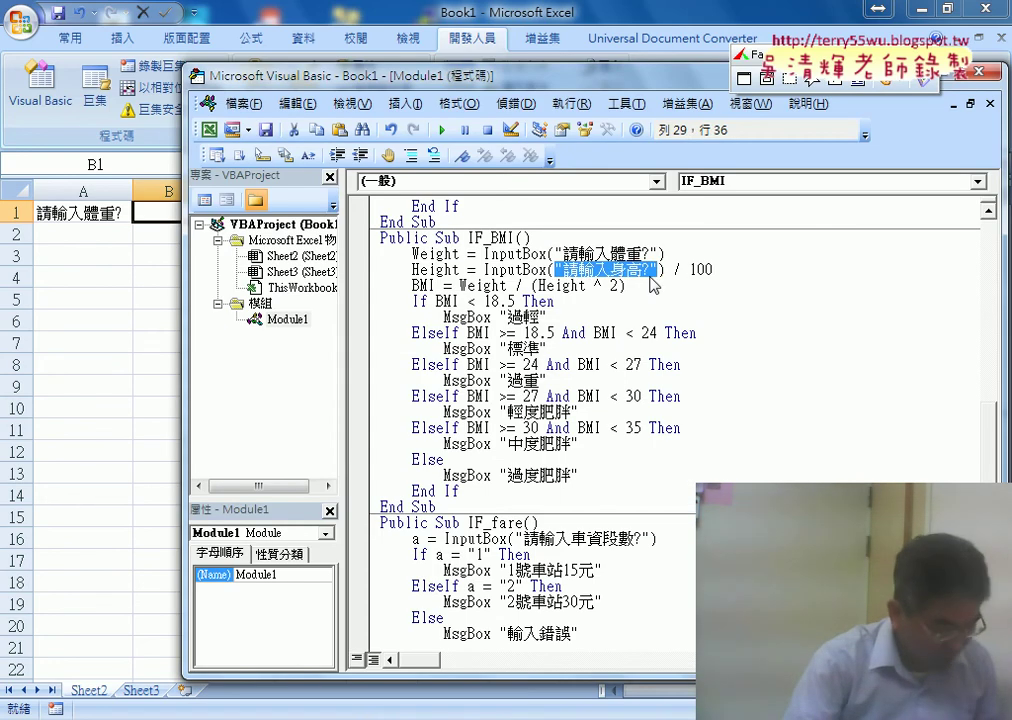
pyautogui.click(104, 234)
pyautogui.write('請輸入身高?')
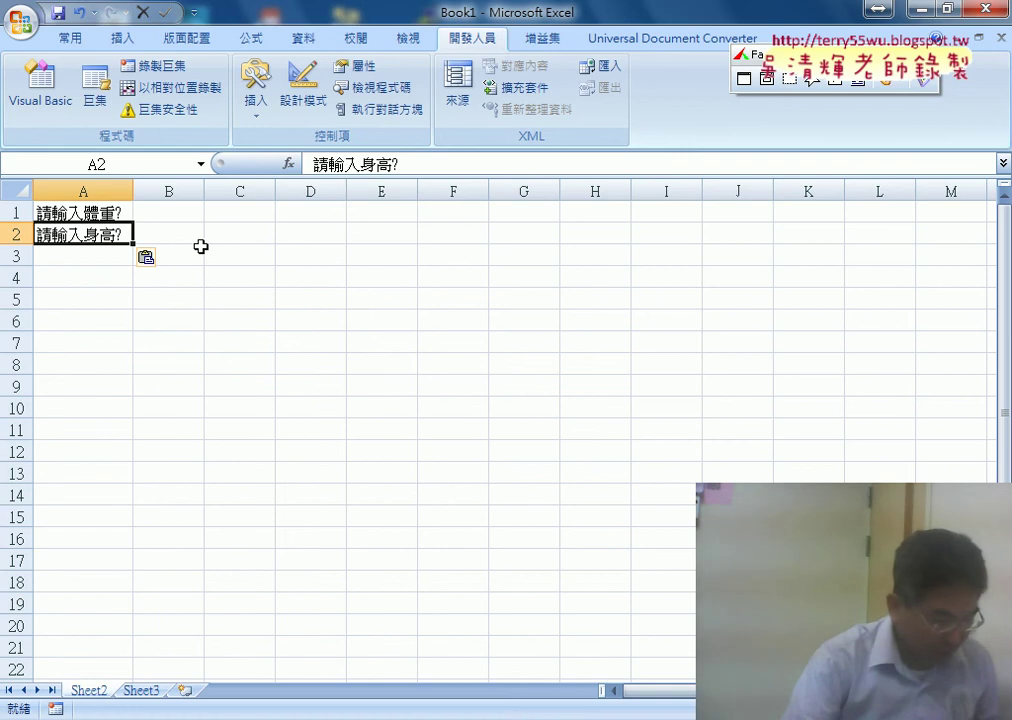
# Select B1:B2 and widen column B
pyautogui.click(163, 214)
pyautogui.click(168, 238)
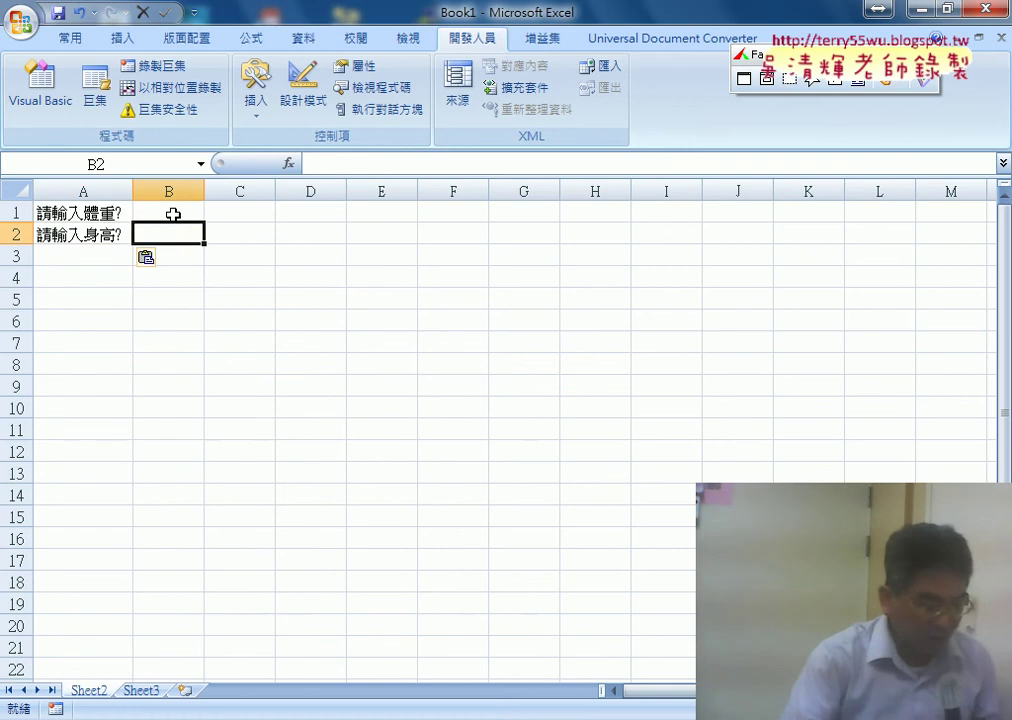
pyautogui.click(174, 214)
pyautogui.moveTo(174, 212); pyautogui.dragTo(181, 233)
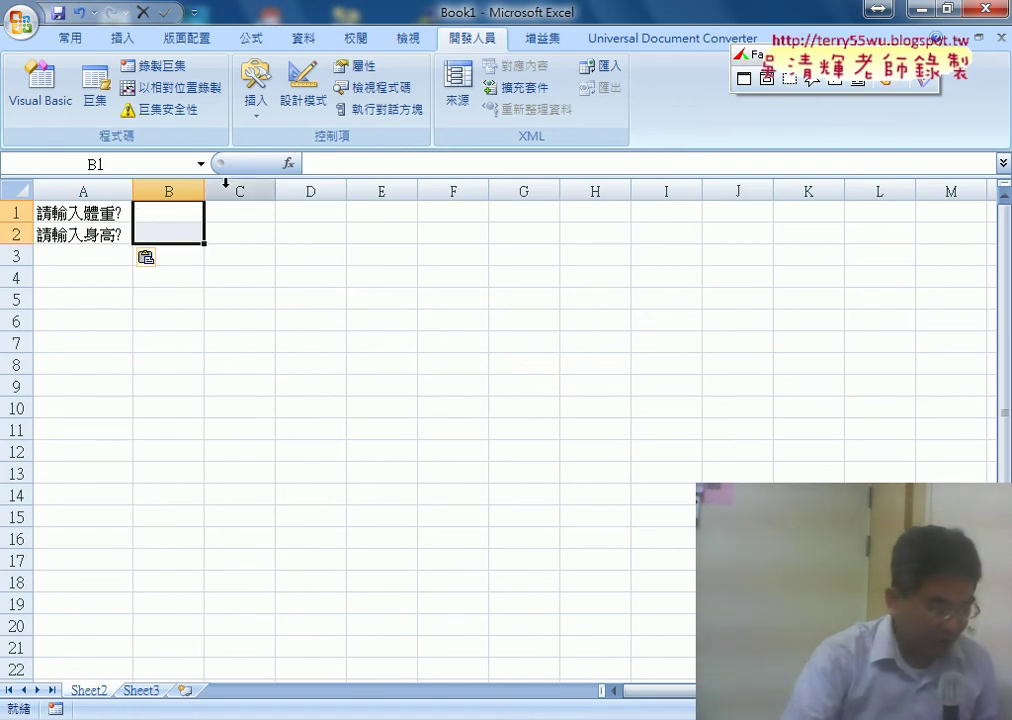
pyautogui.moveTo(204, 190); pyautogui.dragTo(256, 190)
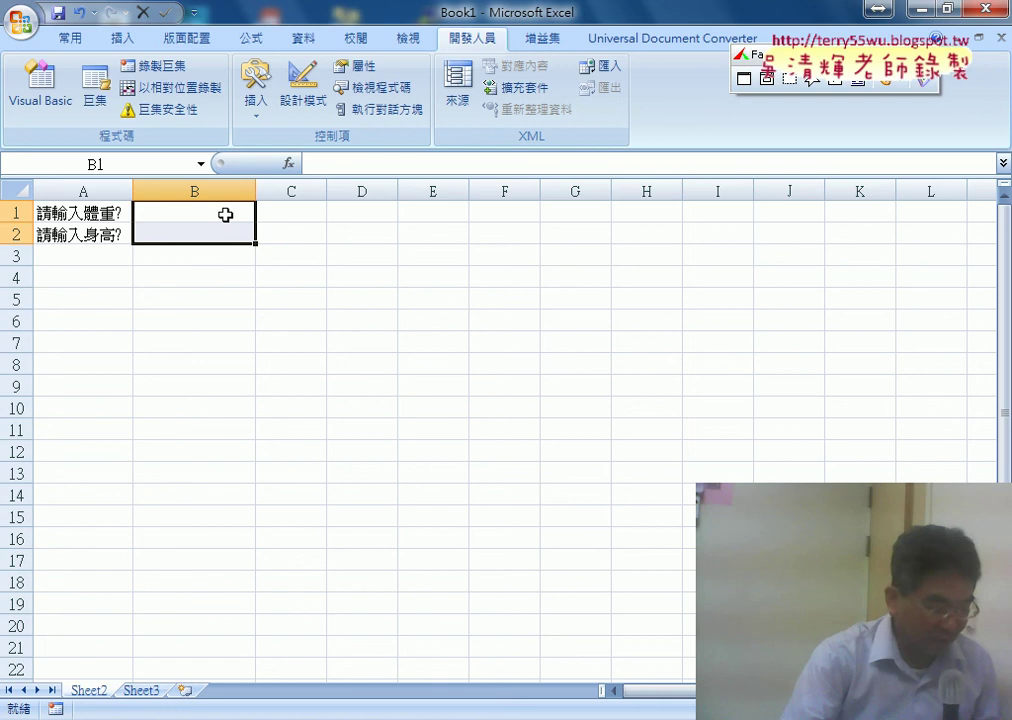
# Give B1:B2 red double-line outline and inside borders via More Borders
pyautogui.click(66, 38)
pyautogui.click(190, 108)
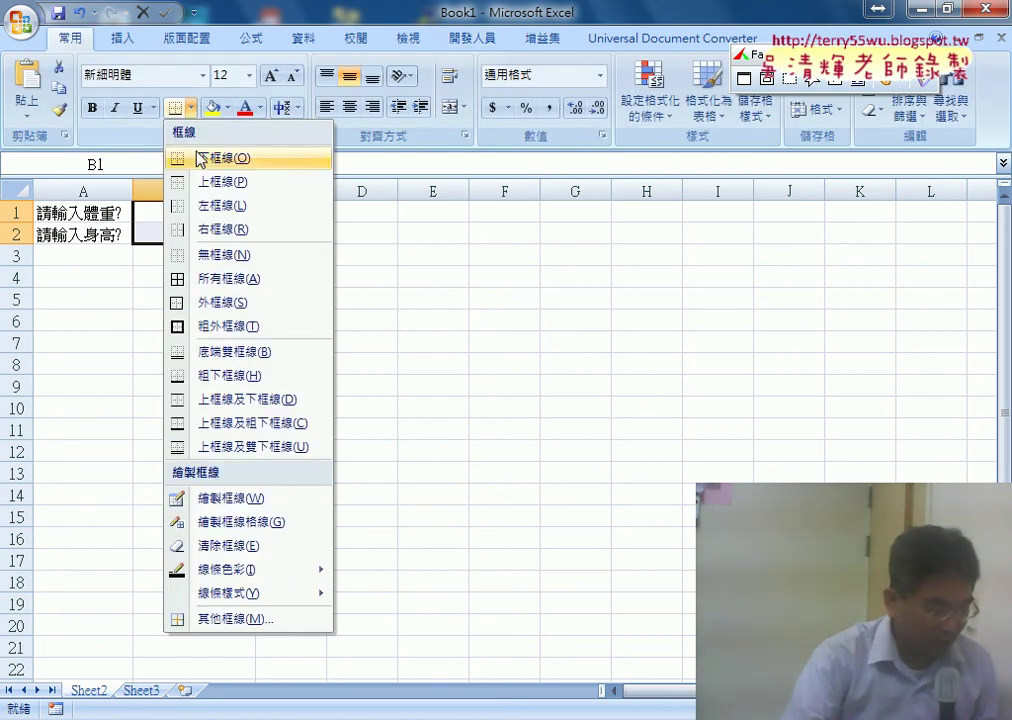
pyautogui.press('Escape')
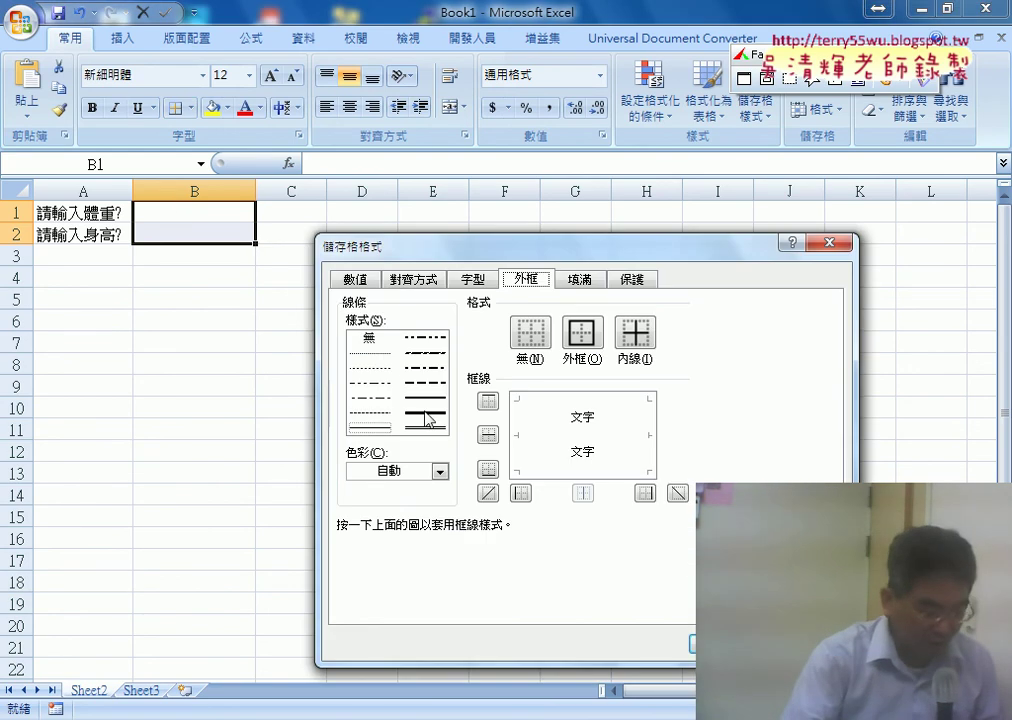
pyautogui.click(427, 420)
pyautogui.click(440, 472)
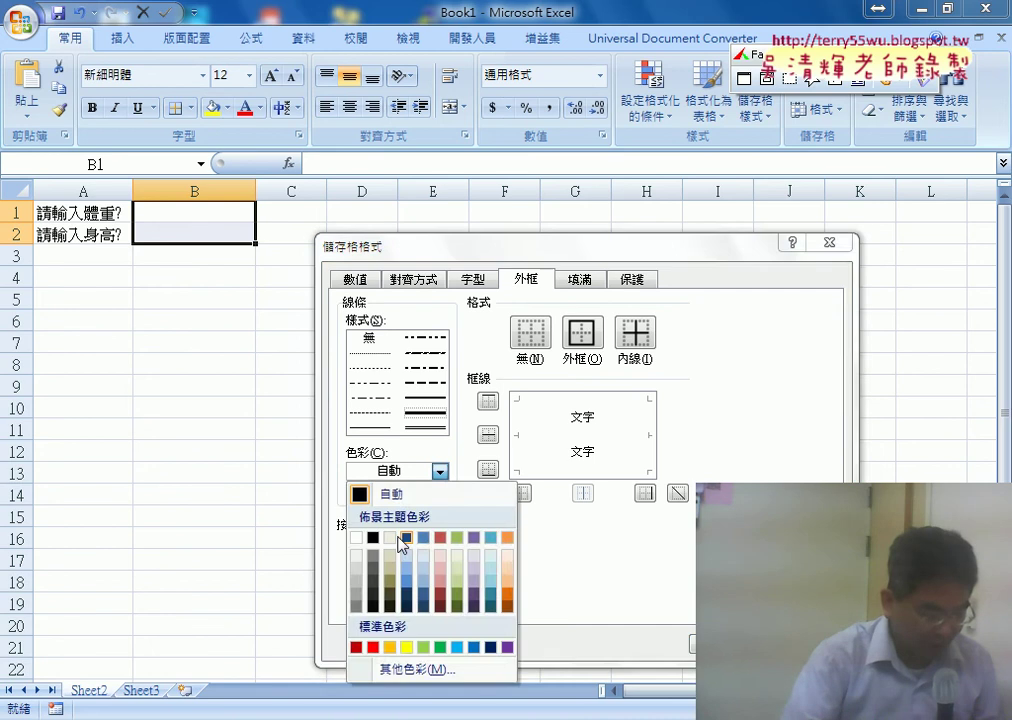
pyautogui.click(373, 647)
pyautogui.click(635, 332)
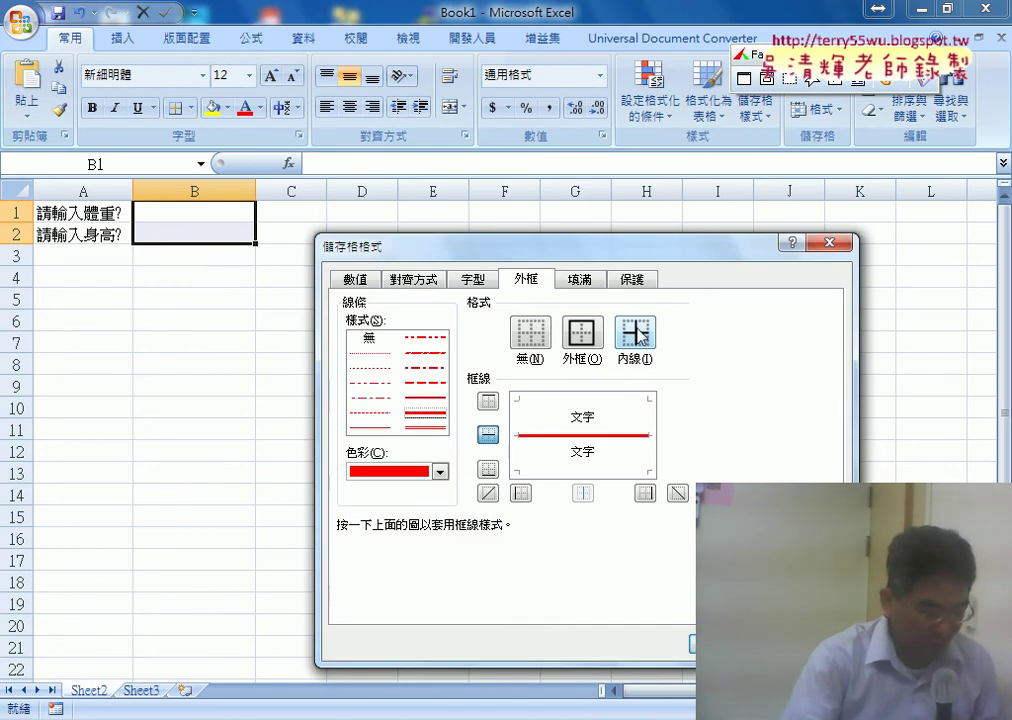
pyautogui.click(590, 333)
pyautogui.click(725, 644)
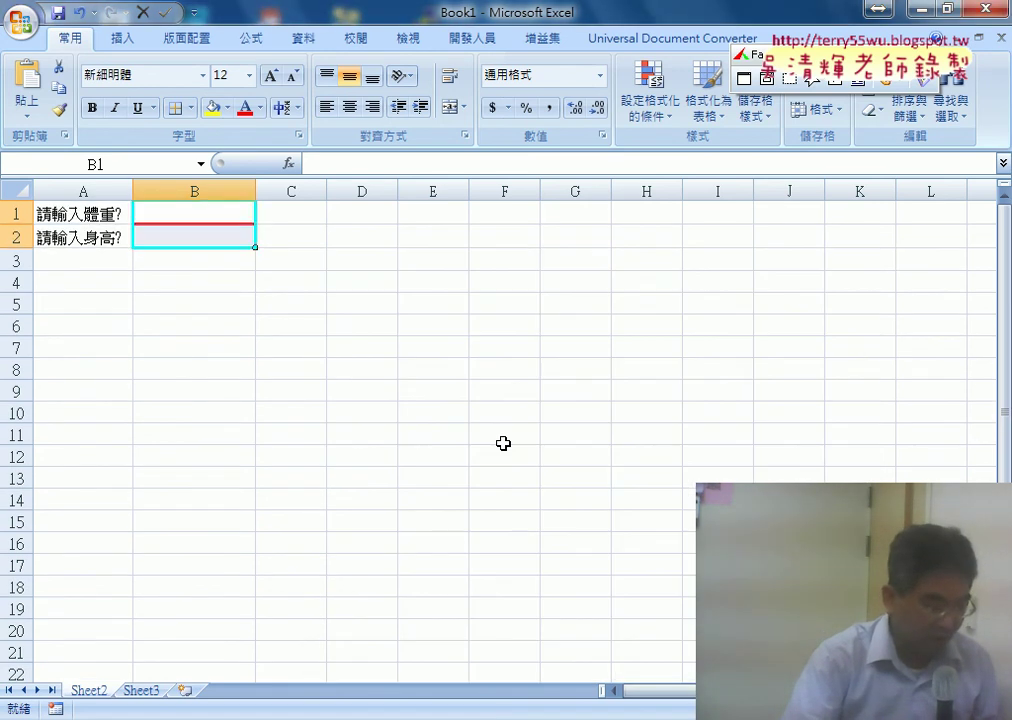
# Check the red borders on B1 and B2, then select cell A4
pyautogui.click(502, 440)
pyautogui.click(209, 213)
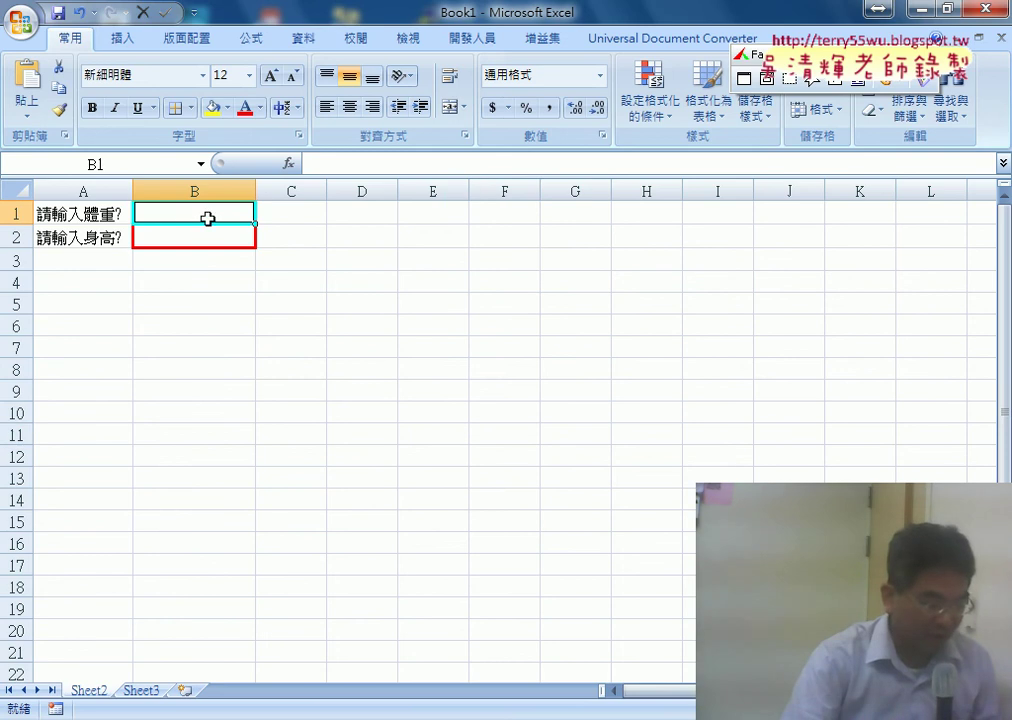
pyautogui.click(201, 239)
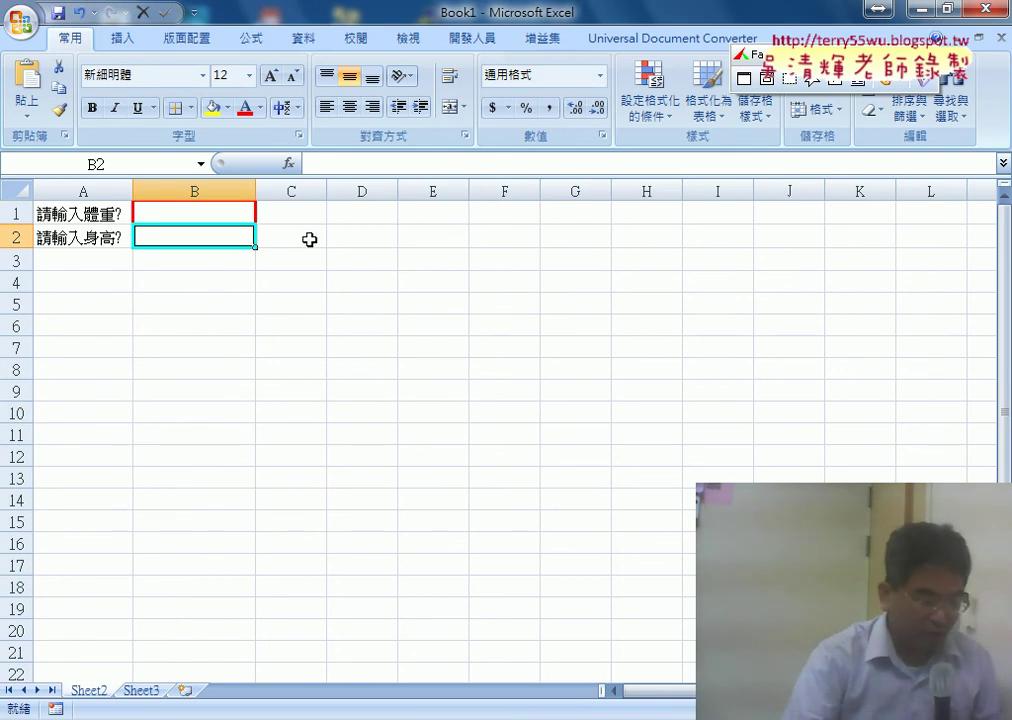
pyautogui.click(213, 214)
pyautogui.click(201, 234)
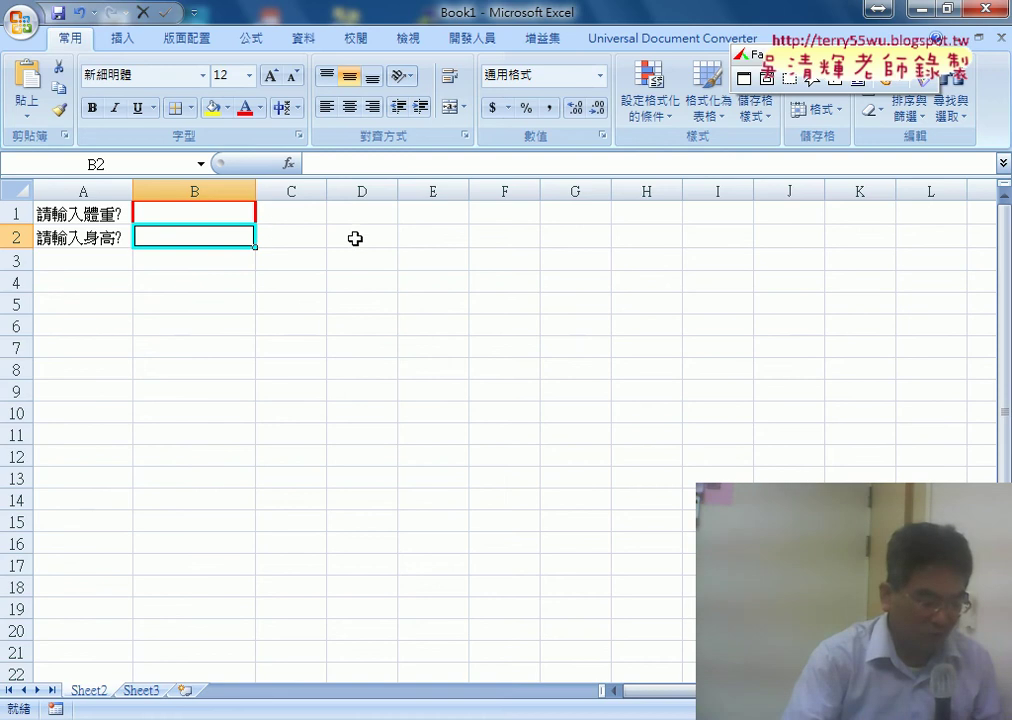
pyautogui.click(100, 284)
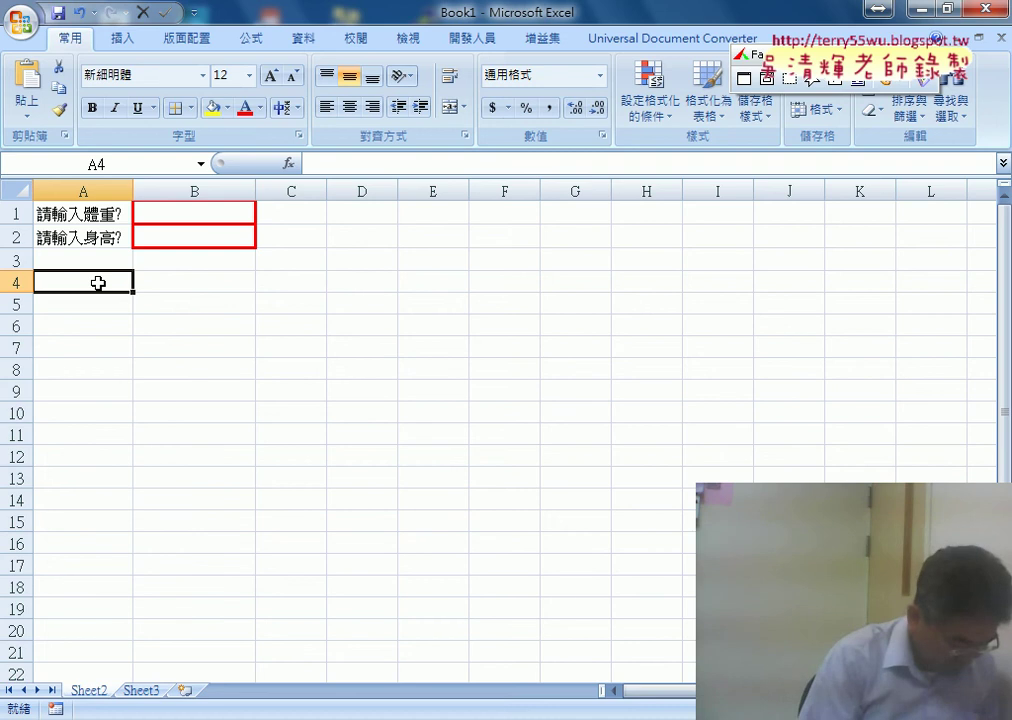
# Type BMI in A4 and give B4 a thin red outline border through More Borders
pyautogui.write('BMI')
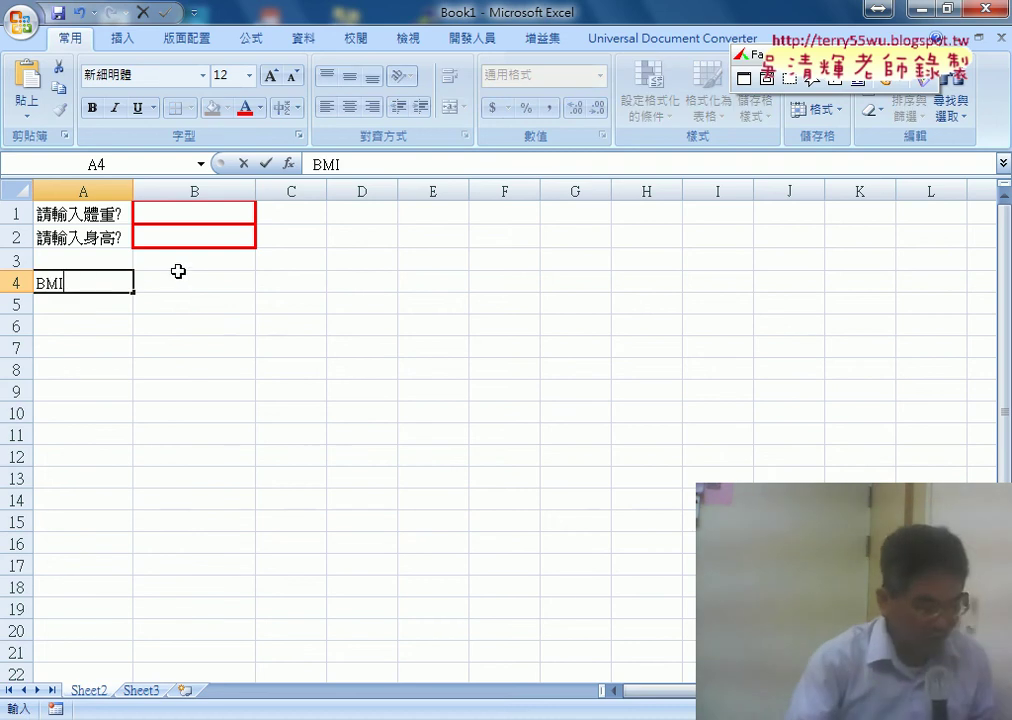
pyautogui.click(178, 273)
pyautogui.click(190, 107)
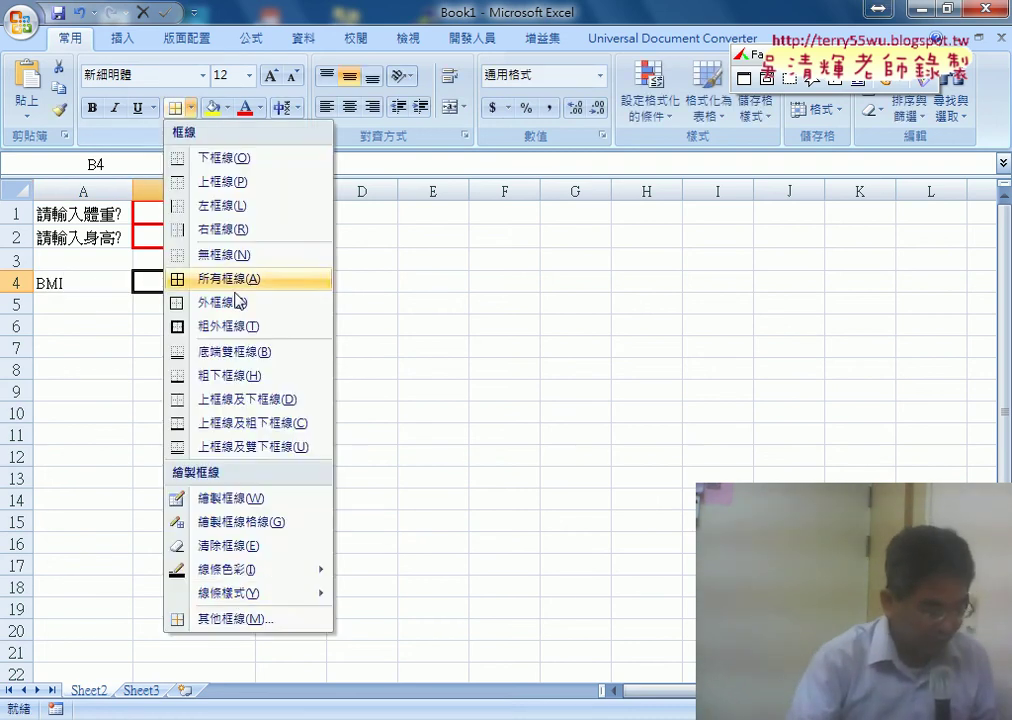
pyautogui.click(236, 625)
pyautogui.click(582, 332)
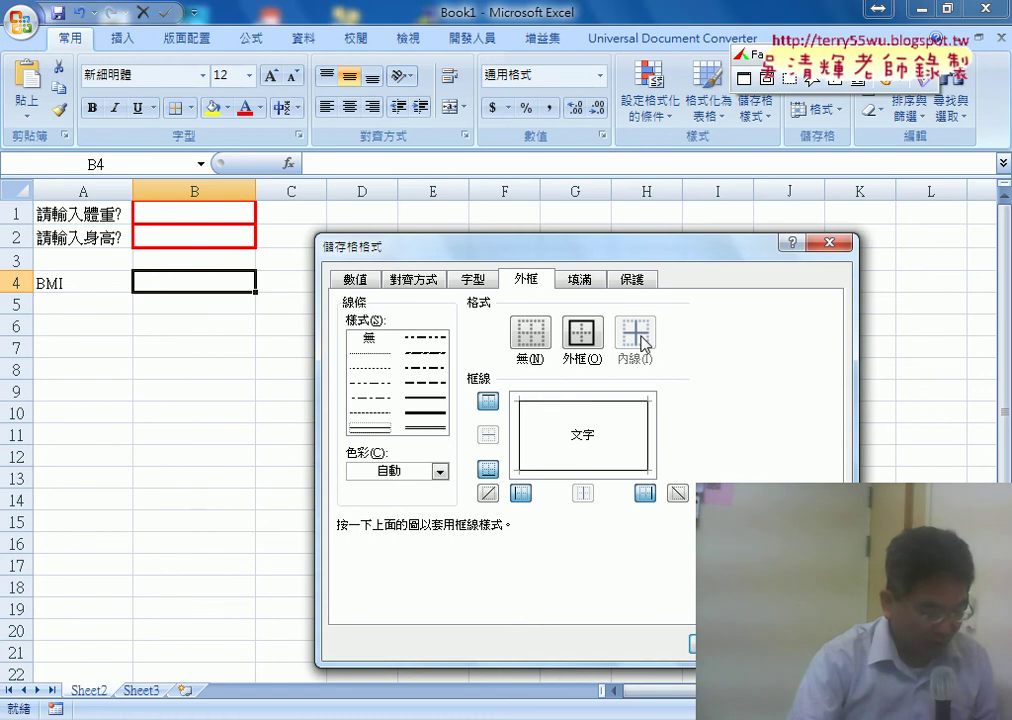
pyautogui.click(438, 472)
pyautogui.click(372, 648)
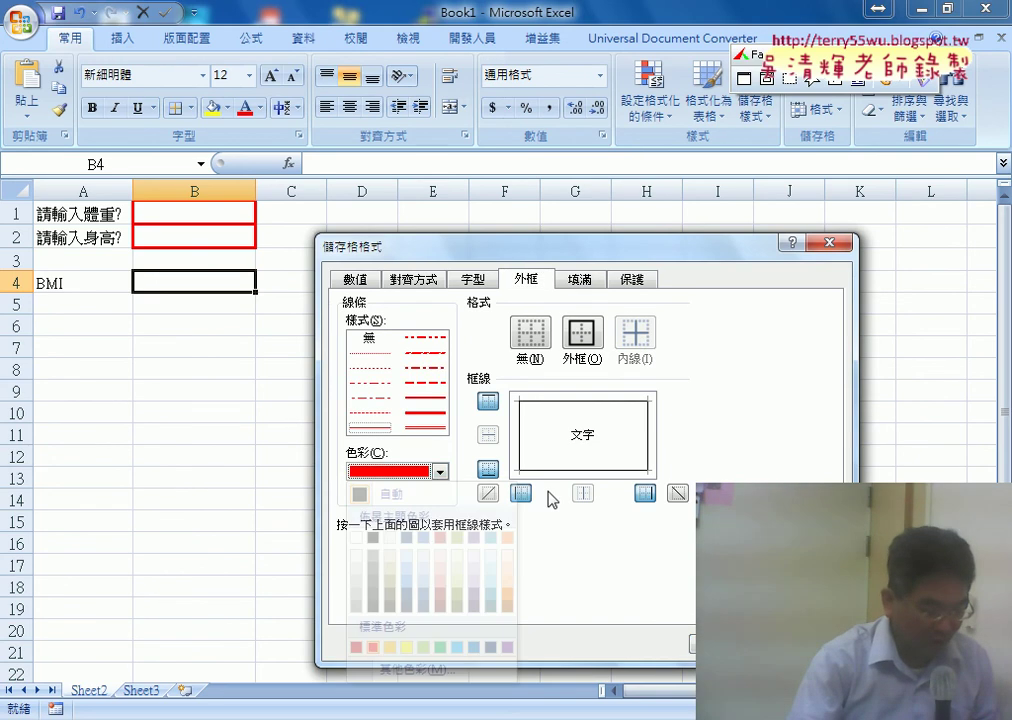
pyautogui.click(582, 333)
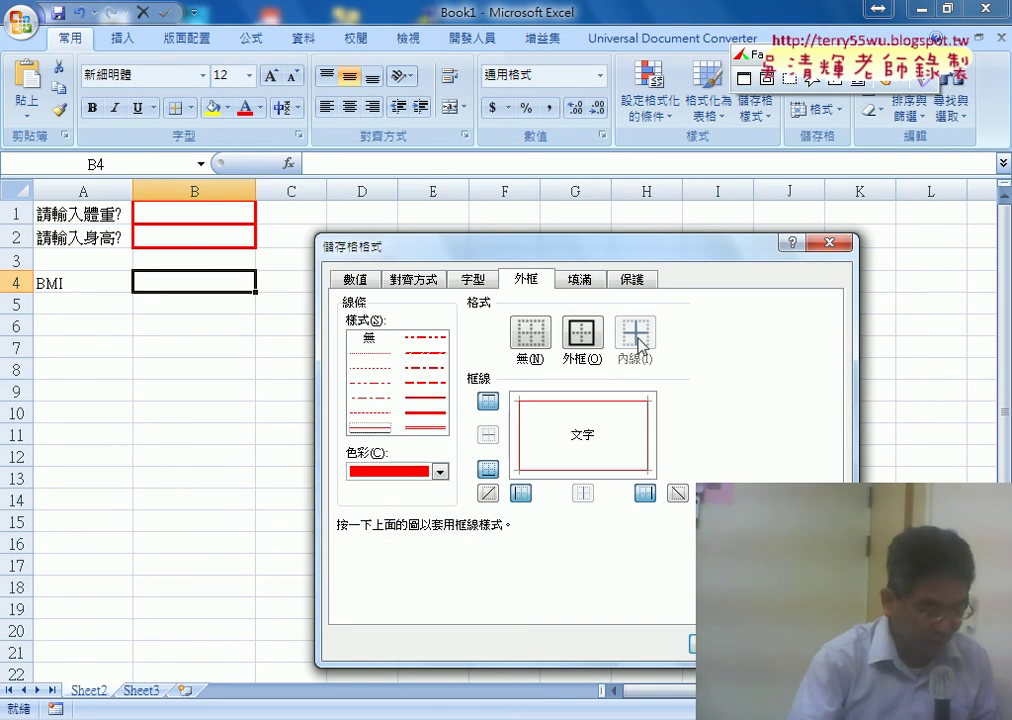
pyautogui.click(720, 644)
pyautogui.click(575, 433)
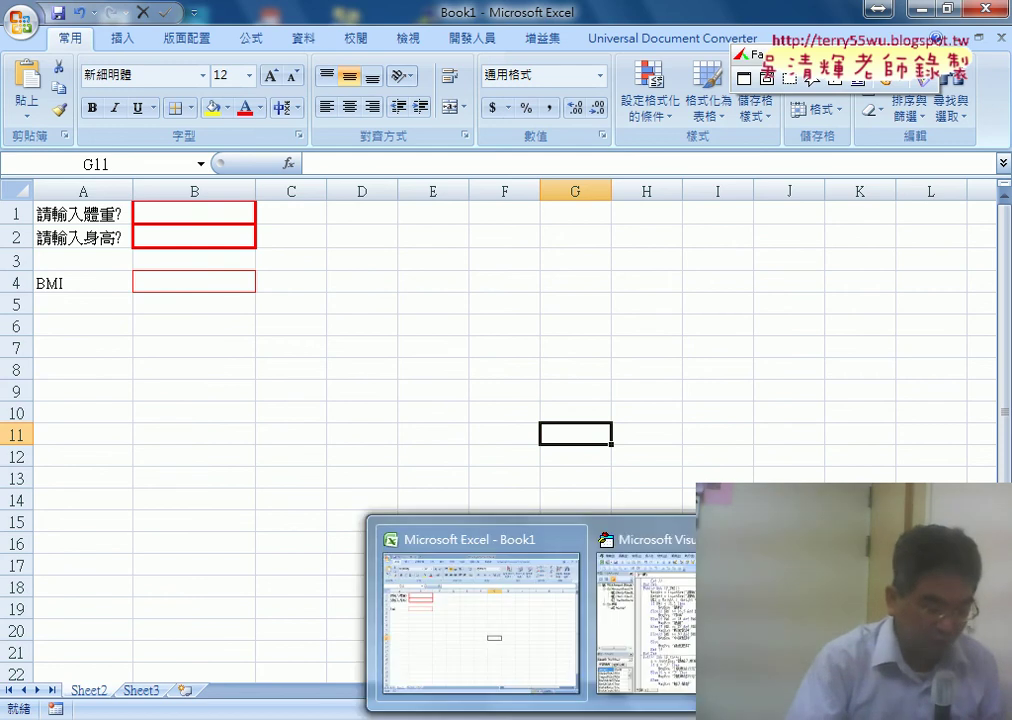
# Place the VBA editor beside the sheet, select the weight prompt, and narrow it to reveal column B
pyautogui.click(650, 590)
pyautogui.moveTo(512, 72); pyautogui.dragTo(556, 40)
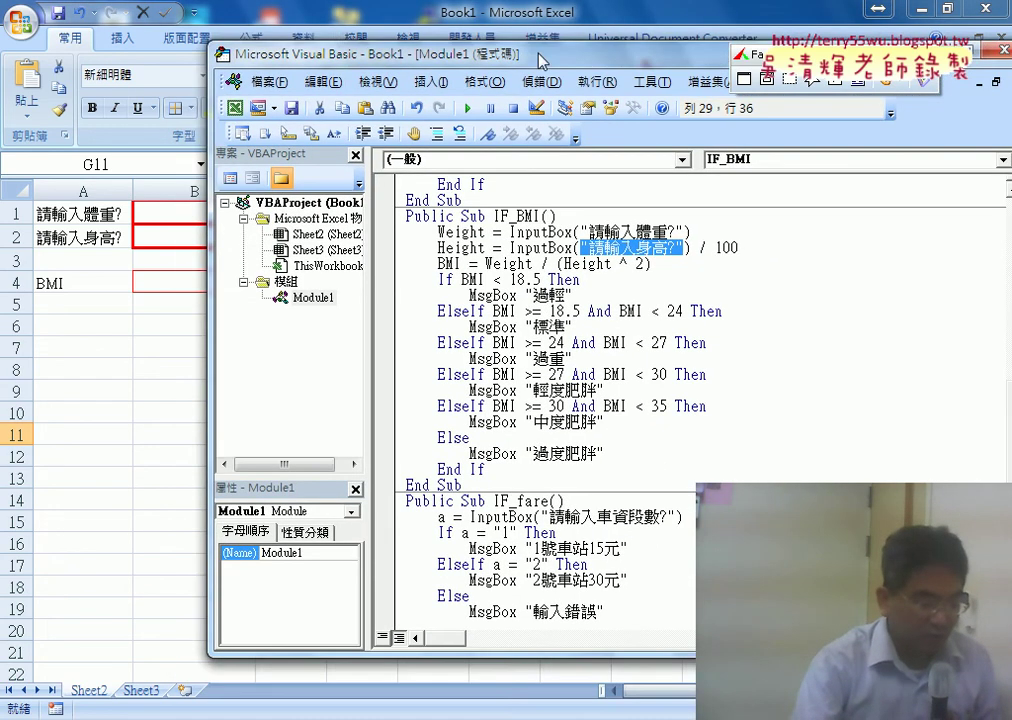
pyautogui.click(585, 209)
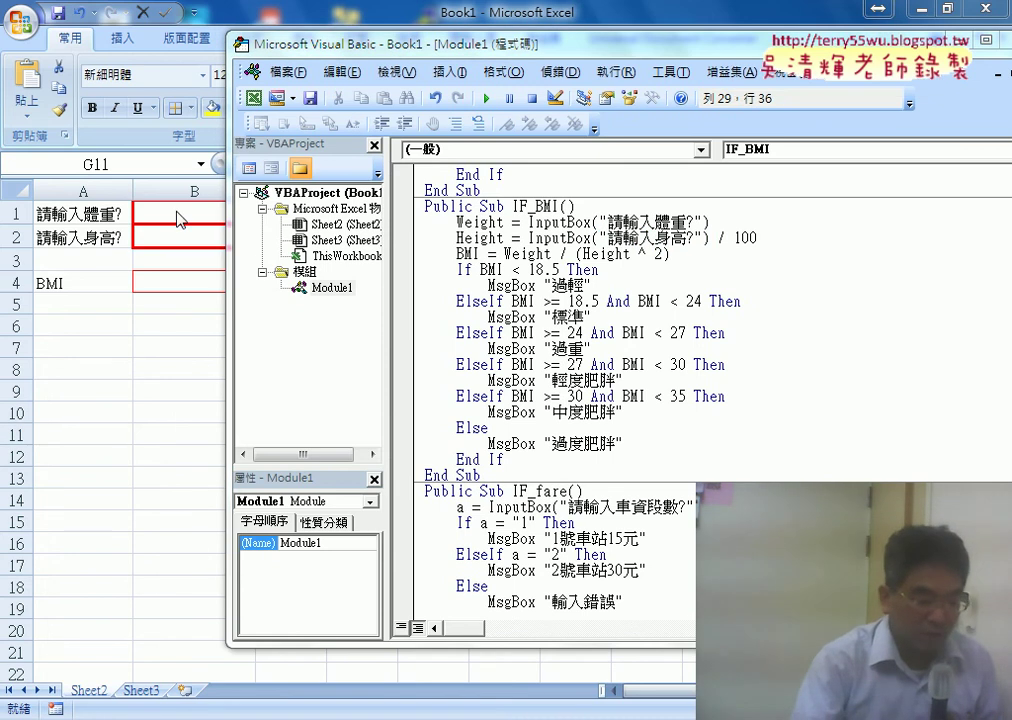
pyautogui.moveTo(530, 222); pyautogui.dragTo(702, 222)
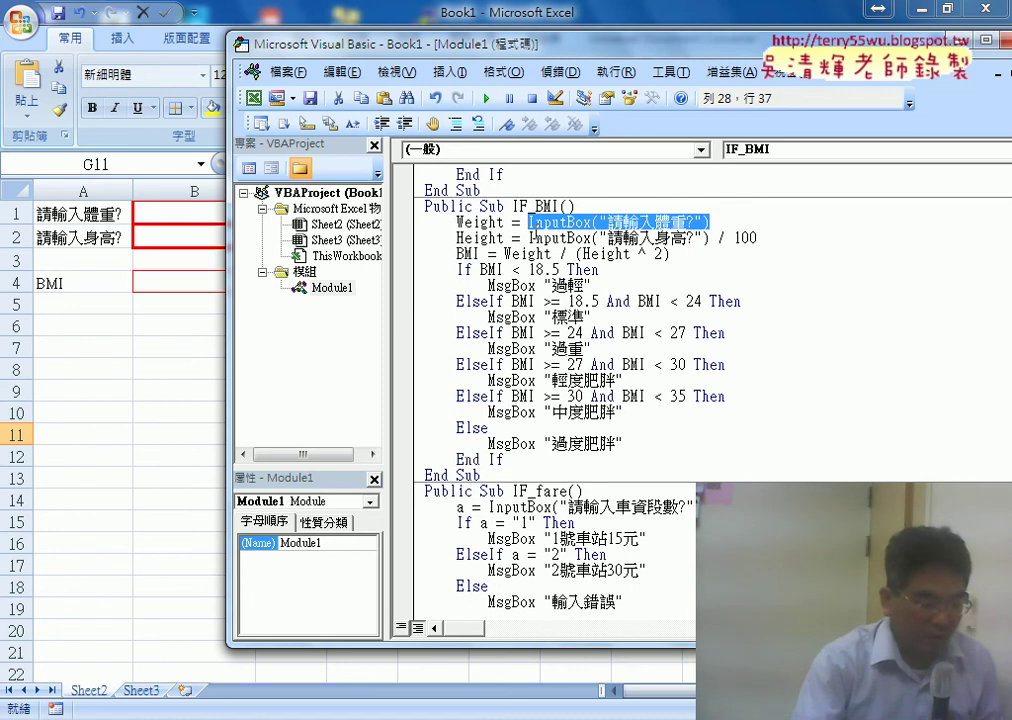
pyautogui.moveTo(229, 229); pyautogui.dragTo(295, 229)
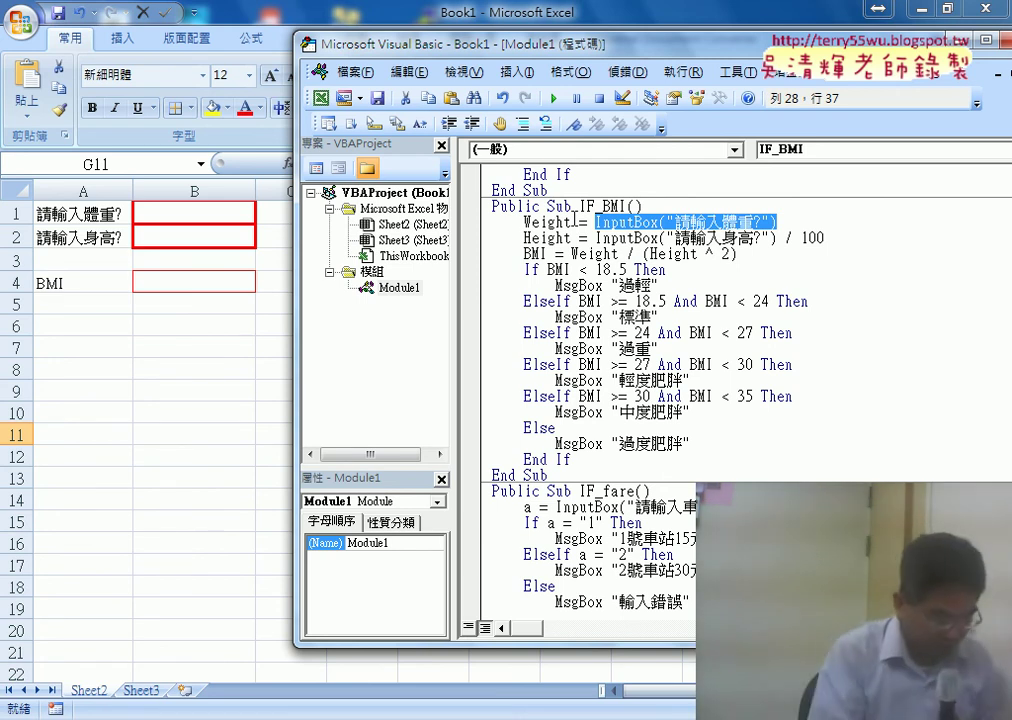
# Replace the weight InputBox with Range("B1") on the Weight line
pyautogui.press('BackSpace')
pyautogui.write('ra')
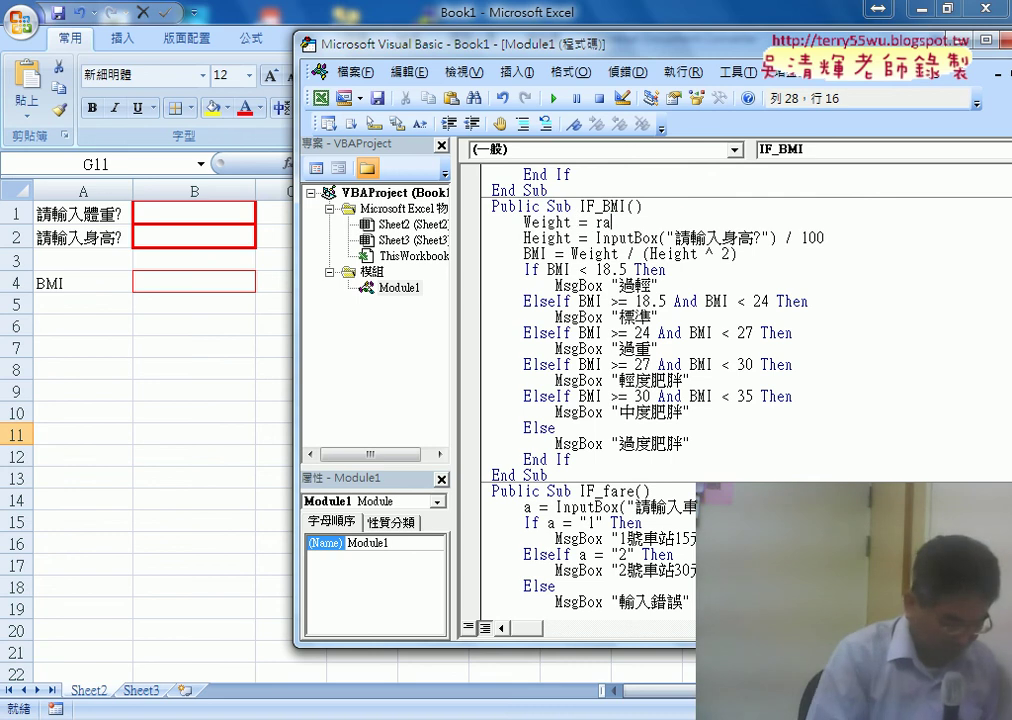
pyautogui.write('nge')
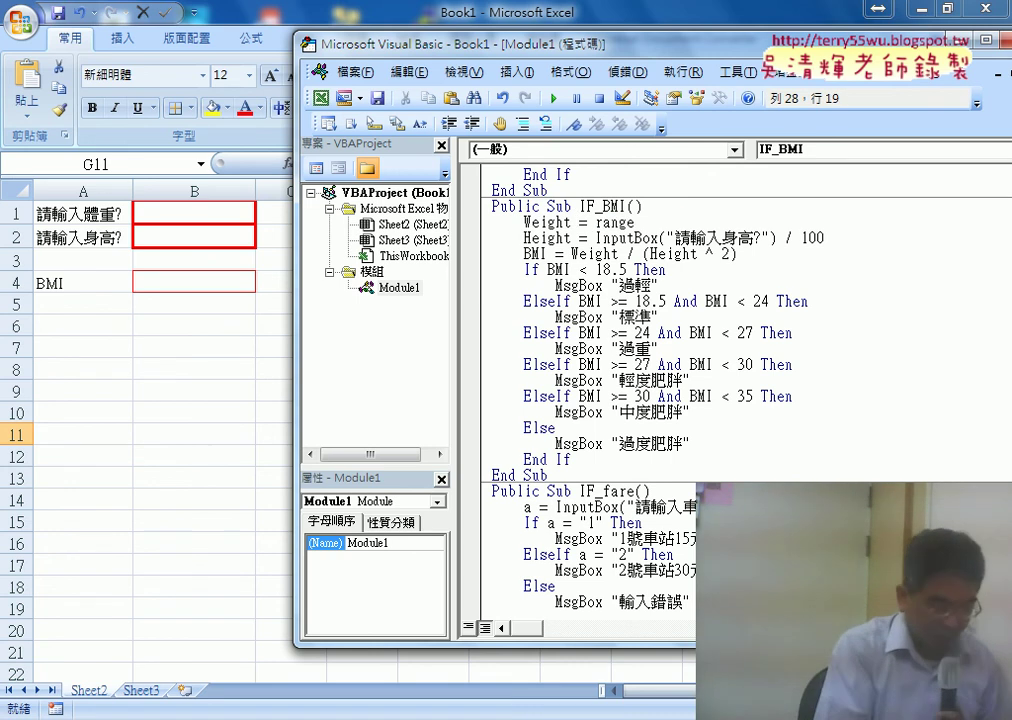
pyautogui.write('(')
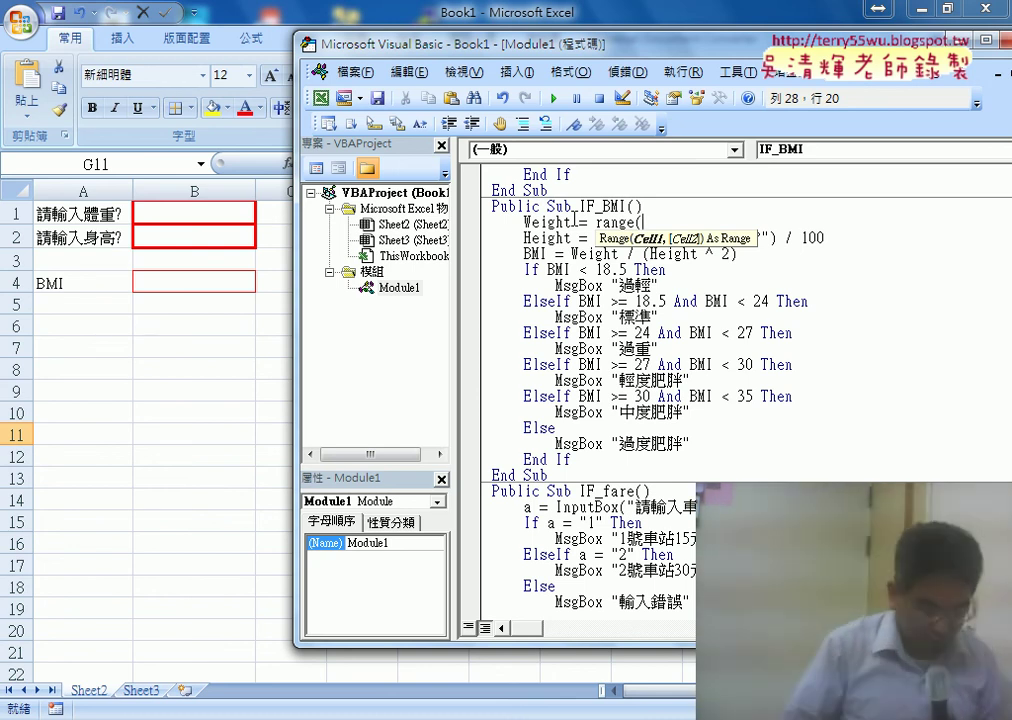
pyautogui.write('"')
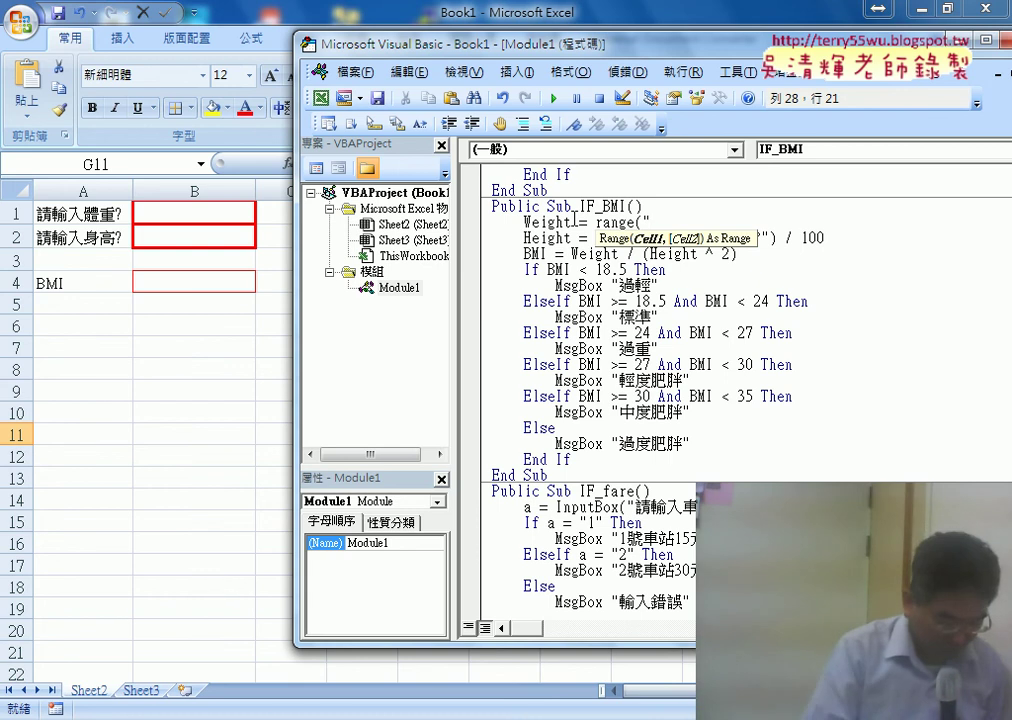
pyautogui.write('B1')
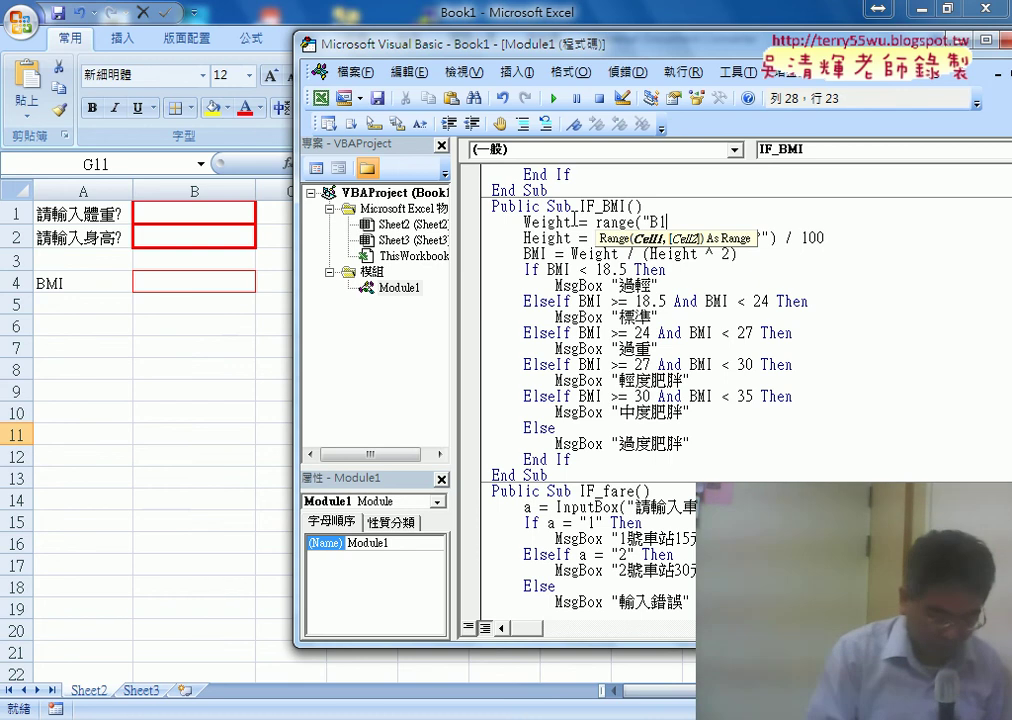
pyautogui.write('")')
pyautogui.click(571, 333)
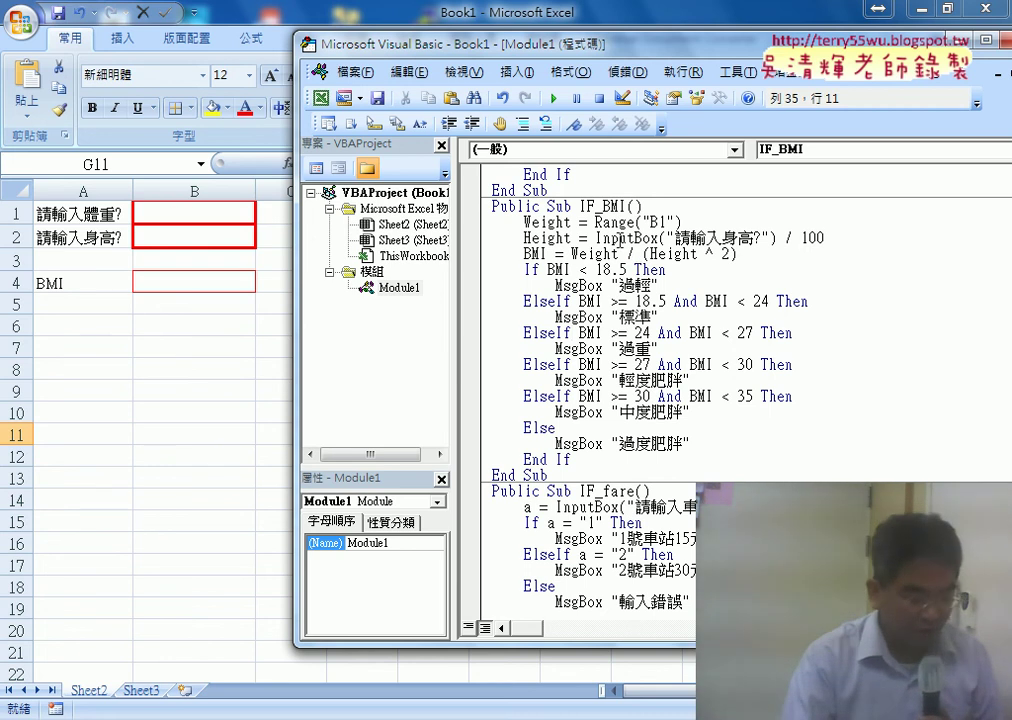
# Delete the height InputBox prompt expression and dismiss the compile error
pyautogui.moveTo(590, 238); pyautogui.dragTo(779, 239)
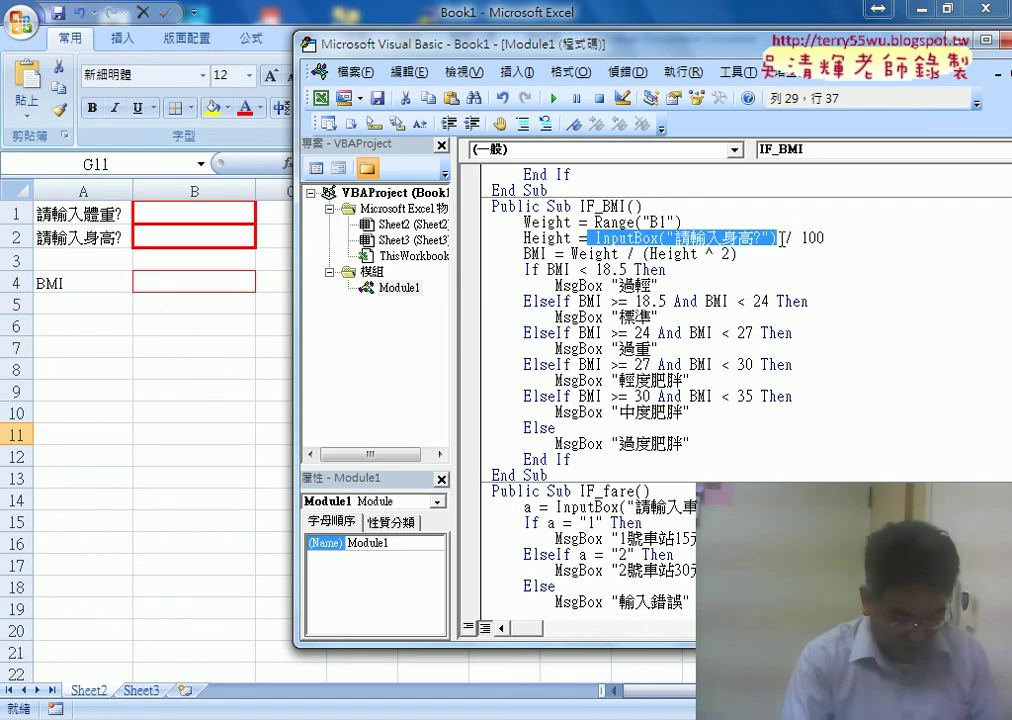
pyautogui.press('Delete')
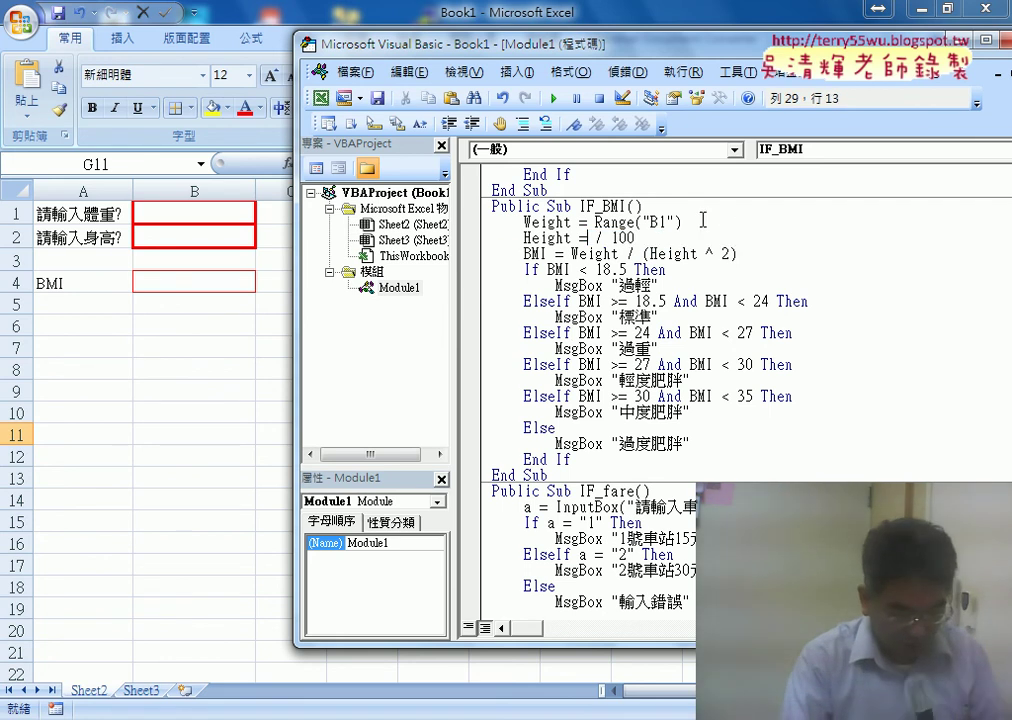
pyautogui.click(552, 174)
pyautogui.press('Return')
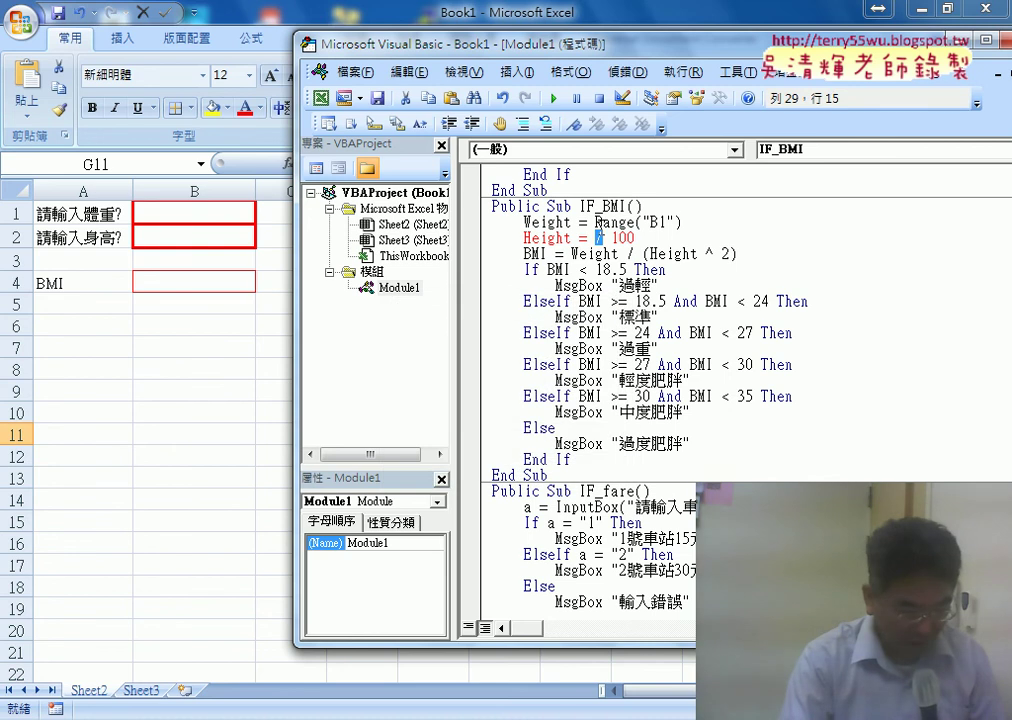
# Copy the cell reference onto the Height line and change it to Range("B2"), keeping / 100
pyautogui.moveTo(595, 222); pyautogui.dragTo(682, 222)
pyautogui.hotkey('ctrl', 'c')
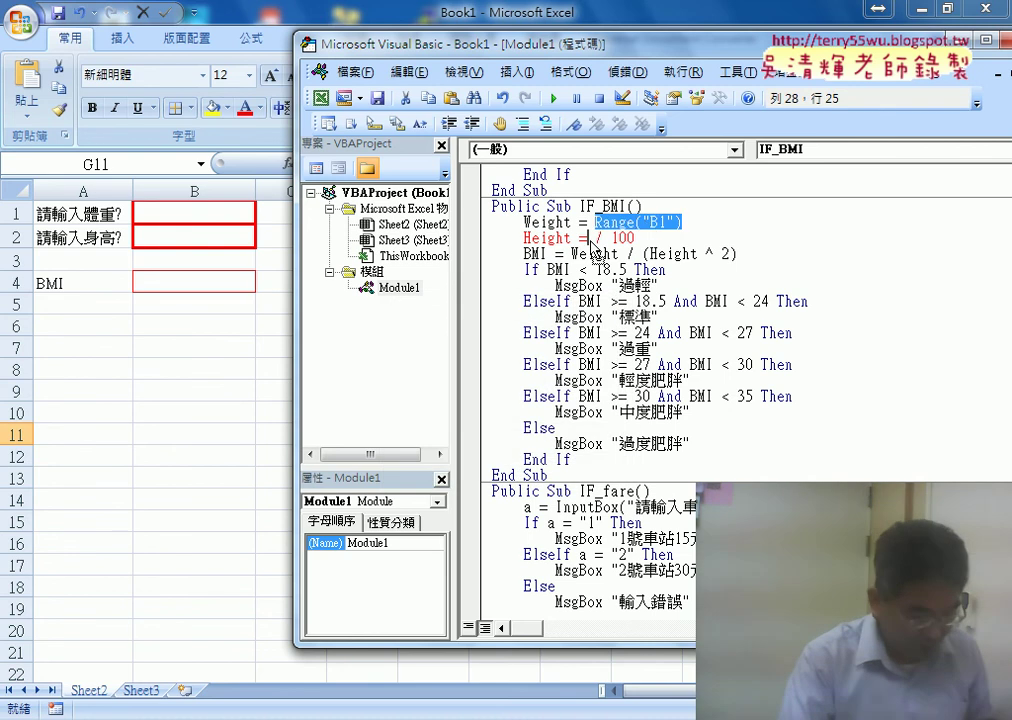
pyautogui.click(588, 238)
pyautogui.hotkey('ctrl', 'v')
pyautogui.click(645, 238)
pyautogui.press('BackSpace')
pyautogui.write('2')
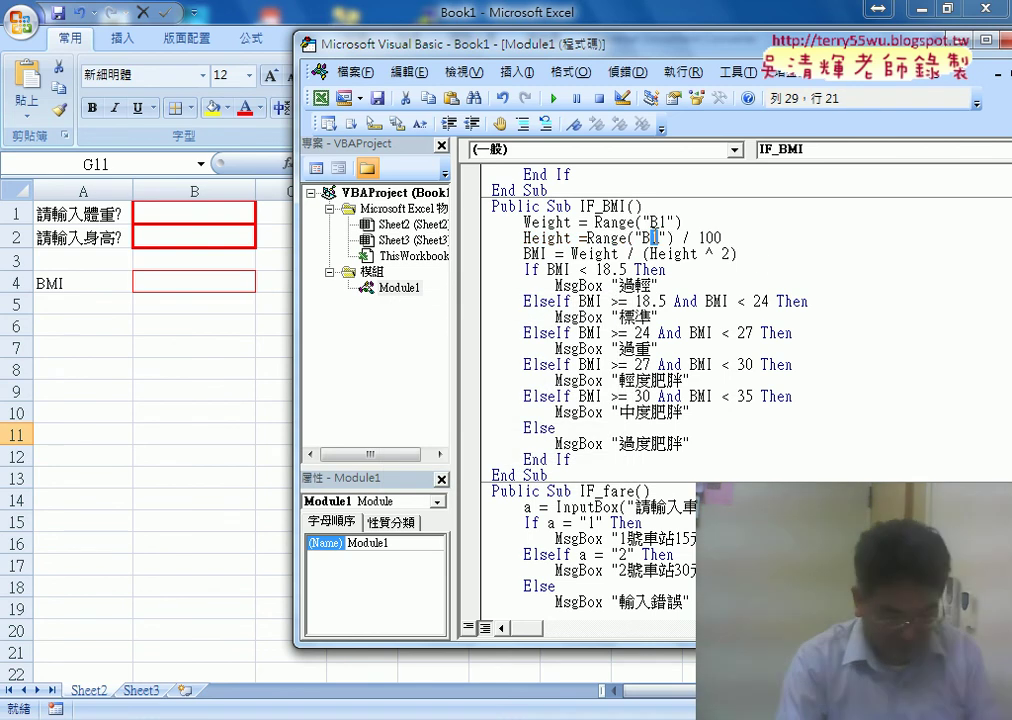
pyautogui.click(793, 332)
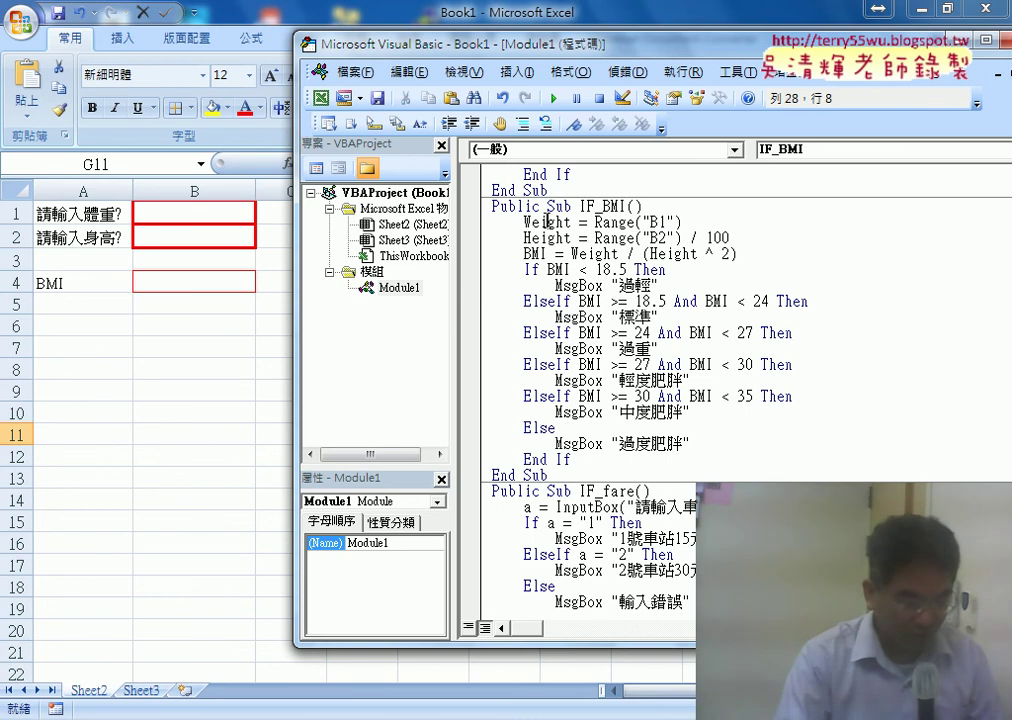
pyautogui.click(541, 237)
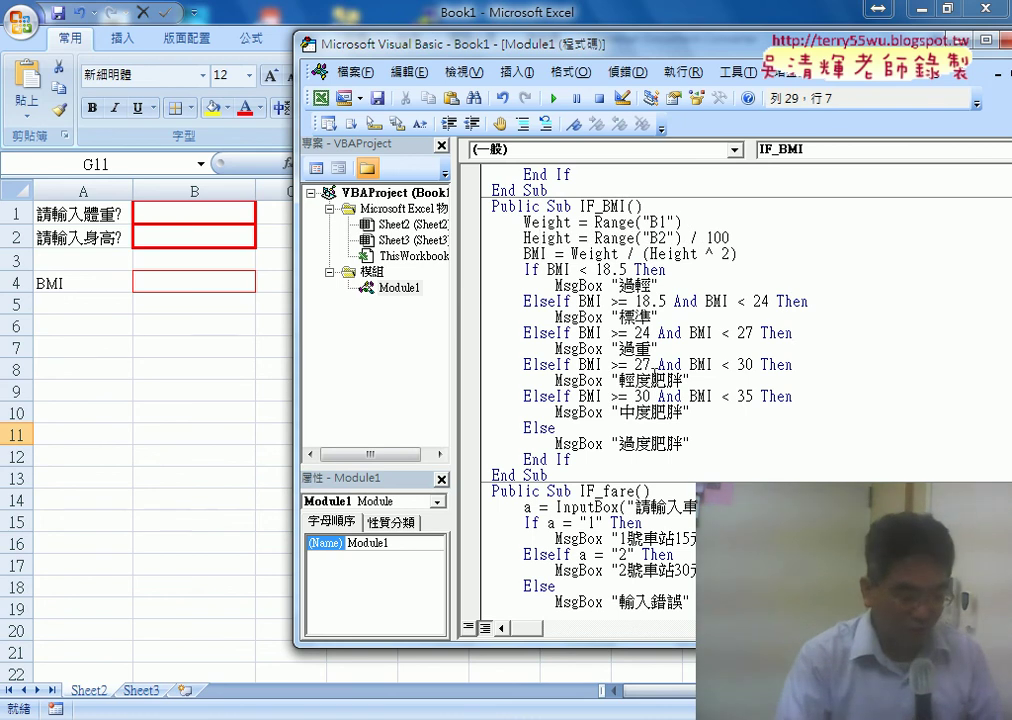
# Replace MsgBox on the 過輕 line with Range("B2") =
pyautogui.moveTo(556, 285); pyautogui.dragTo(605, 285)
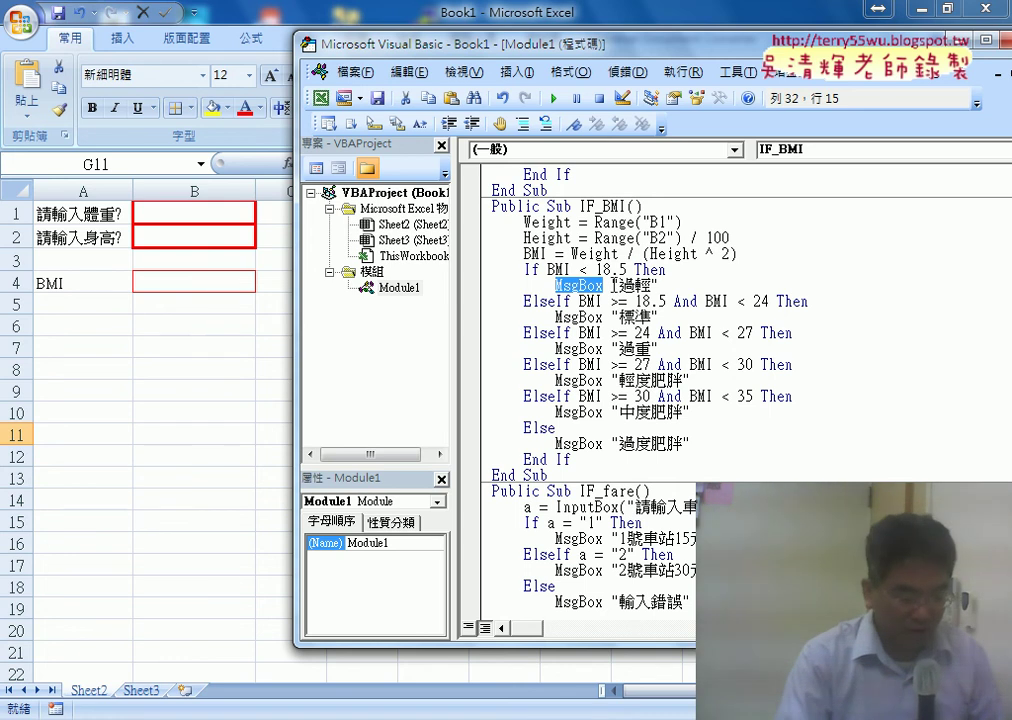
pyautogui.moveTo(657, 286); pyautogui.dragTo(610, 286)
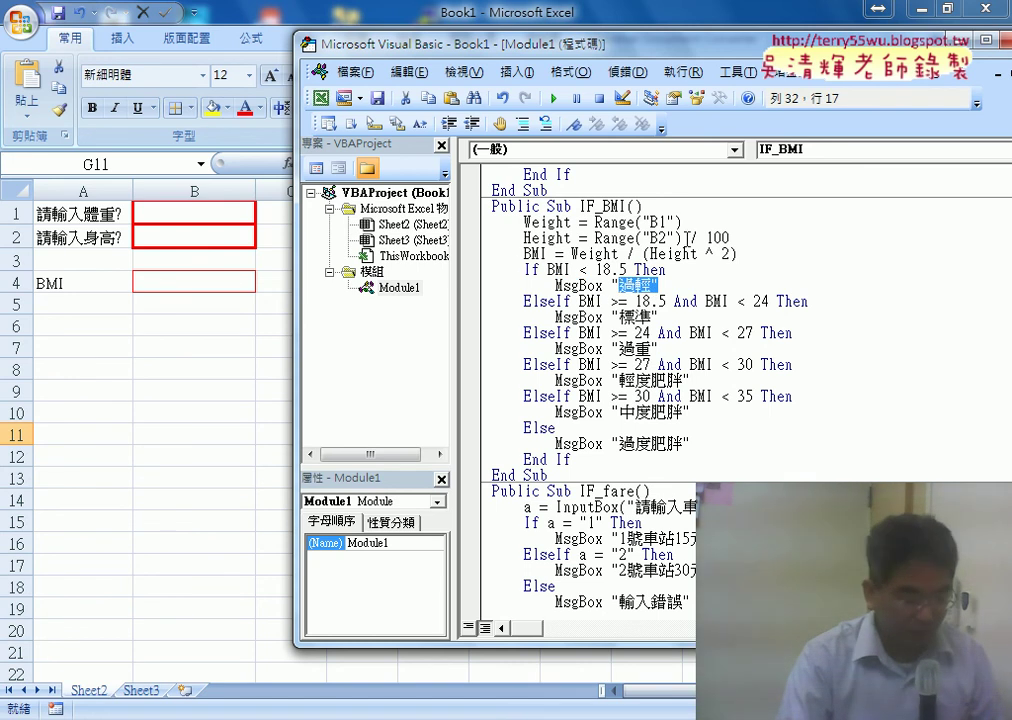
pyautogui.moveTo(683, 238); pyautogui.dragTo(592, 238)
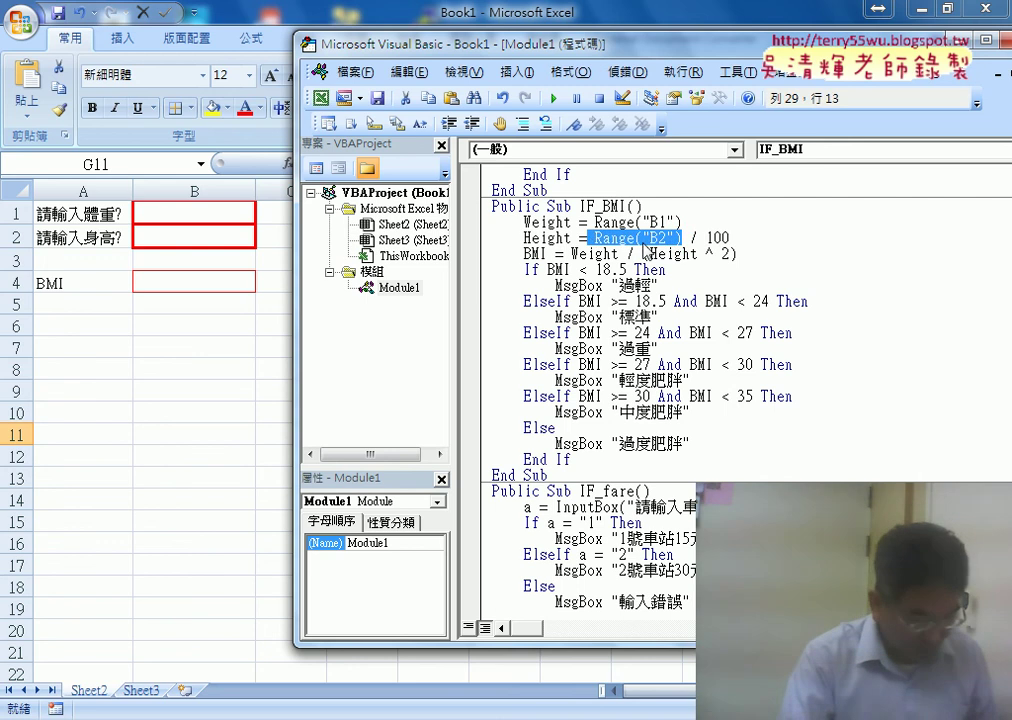
pyautogui.moveTo(608, 286); pyautogui.dragTo(555, 286)
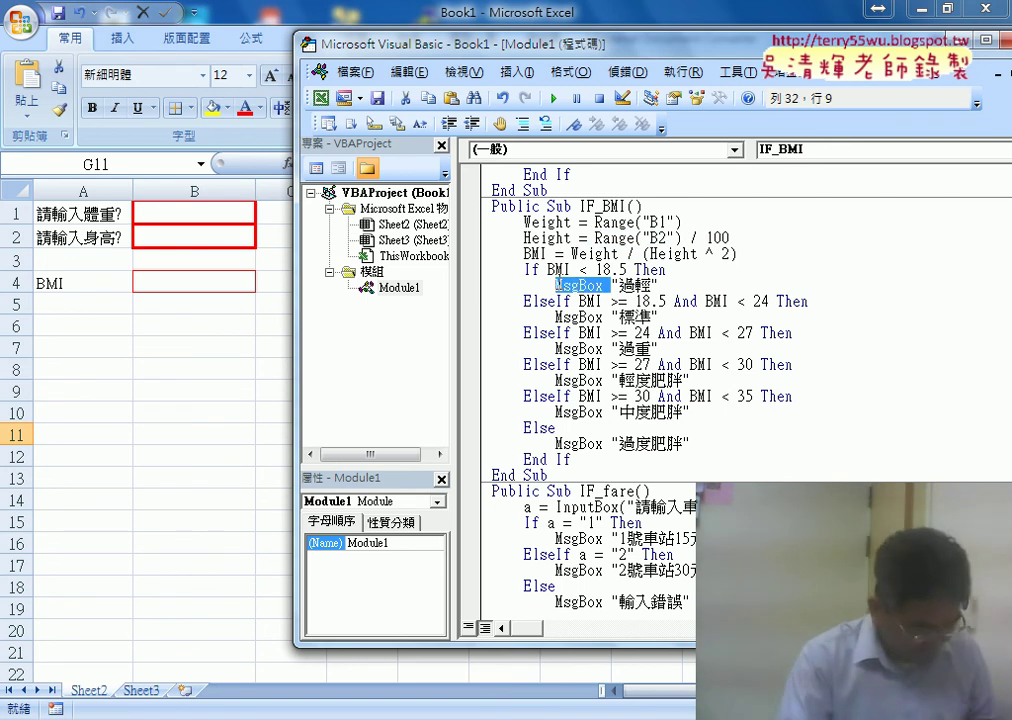
pyautogui.hotkey('ctrl', 'v')
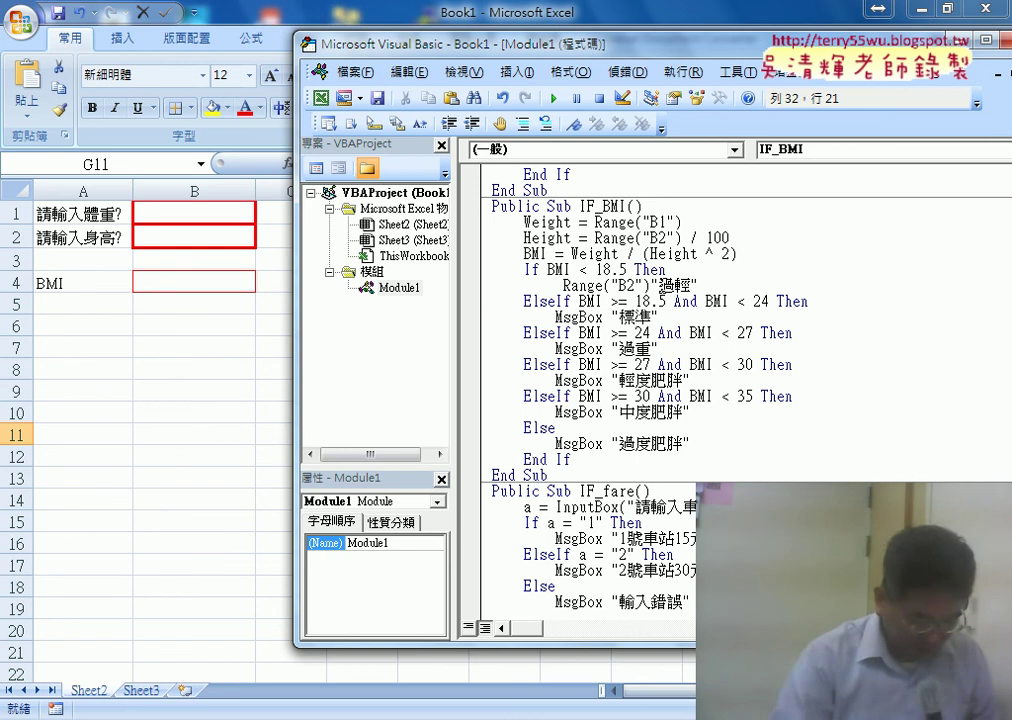
pyautogui.write('=')
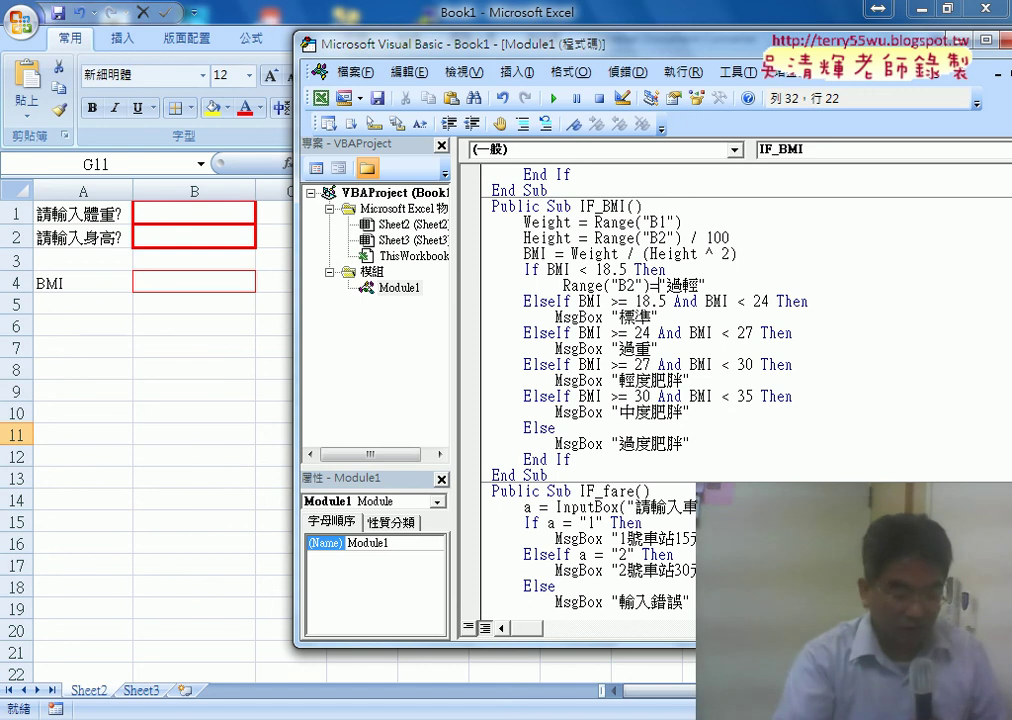
# Tidy the 過輕 line, select MsgBox on the 標準 line and open Replace with Ctrl+H
pyautogui.hotkey('shift', 'Left')
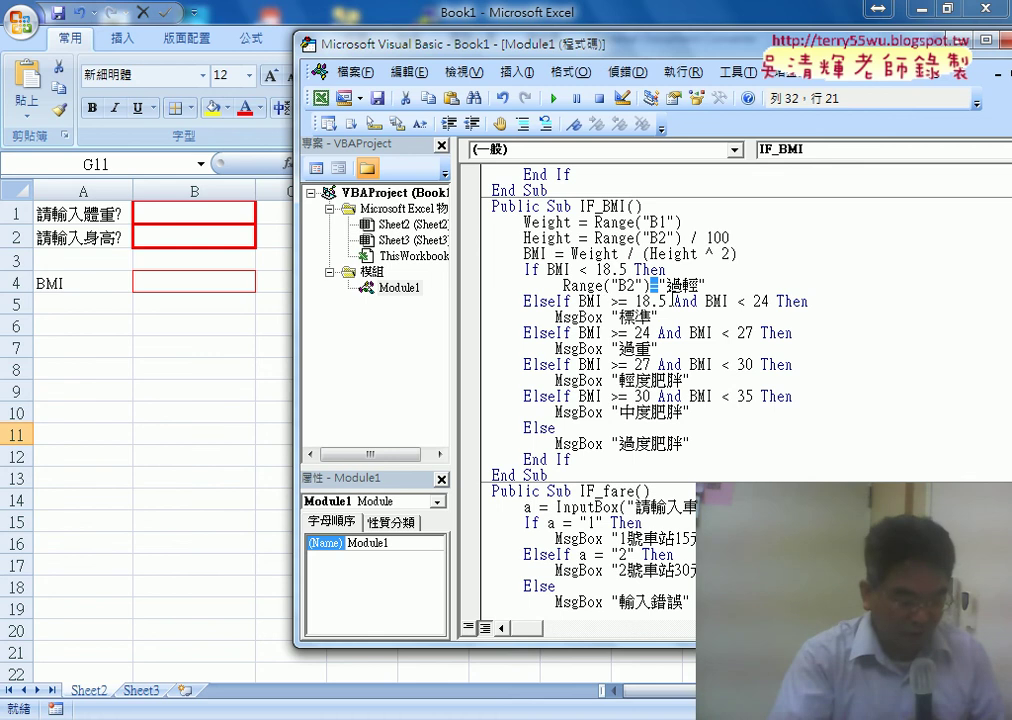
pyautogui.press('Down')
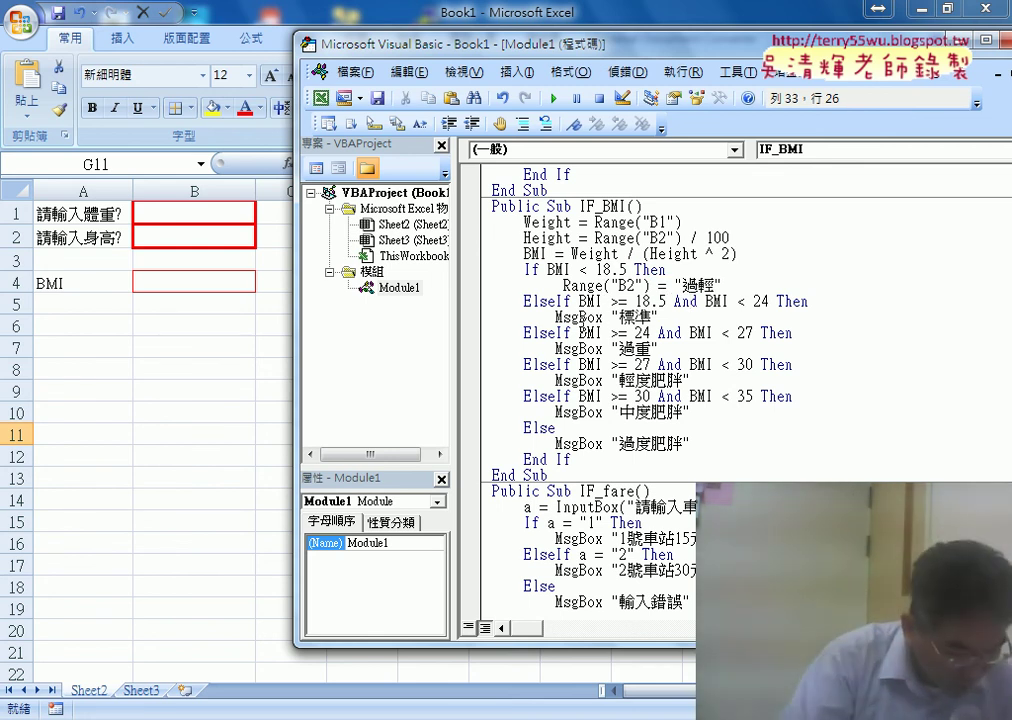
pyautogui.doubleClick(583, 318)
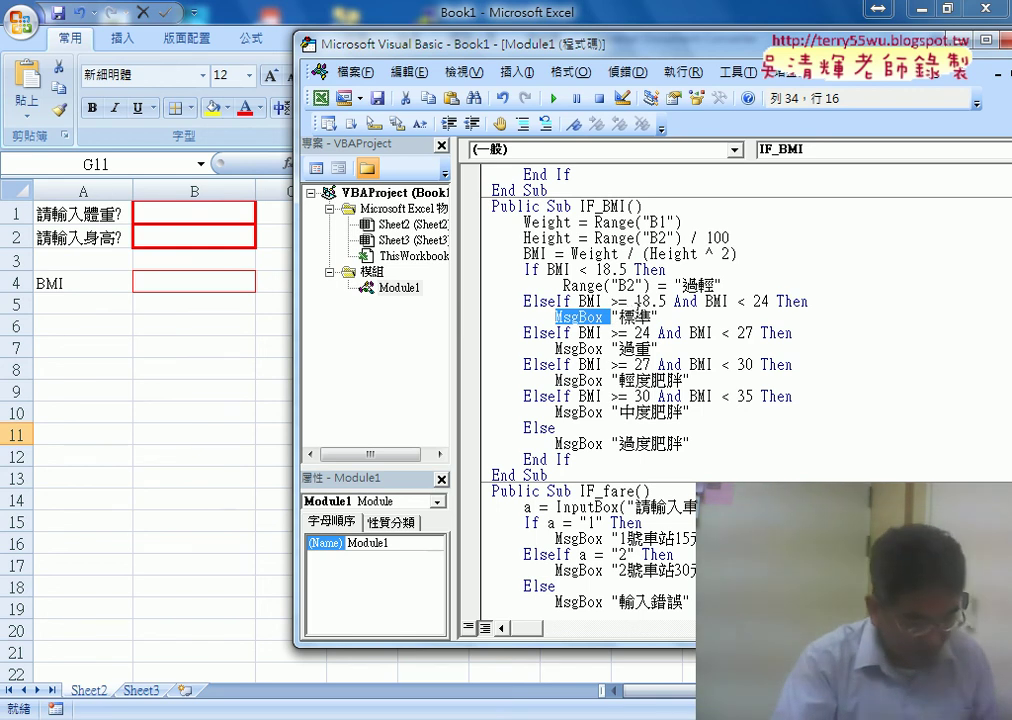
pyautogui.hotkey('ctrl', 'h')
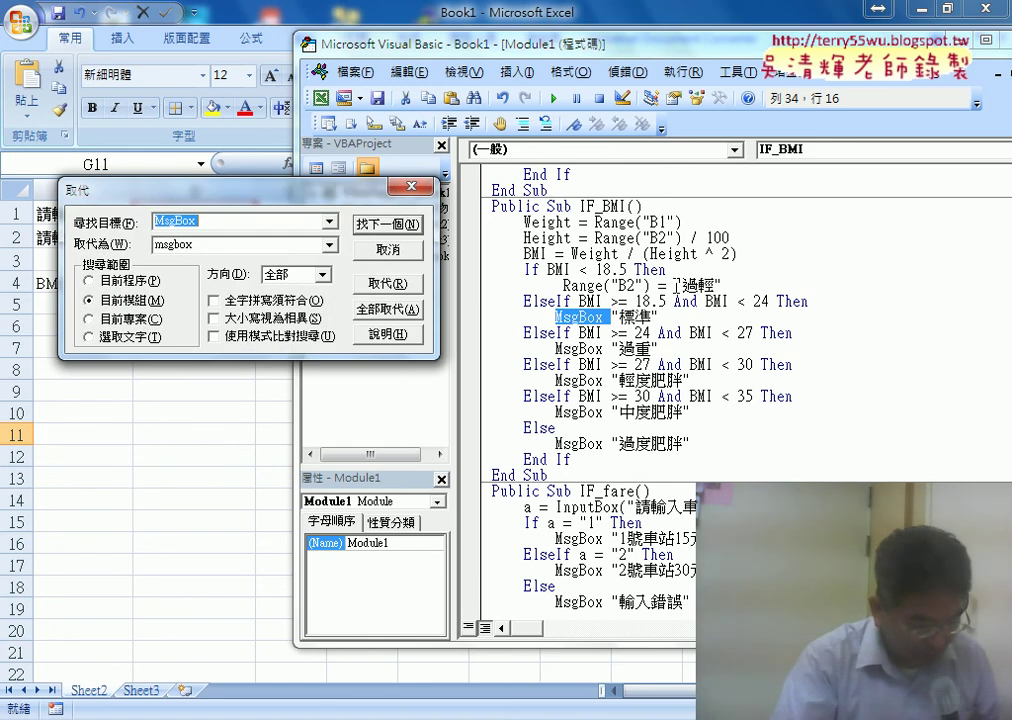
# Set Range("B2") = as the replacement text for MsgBox
pyautogui.moveTo(676, 286); pyautogui.dragTo(564, 287)
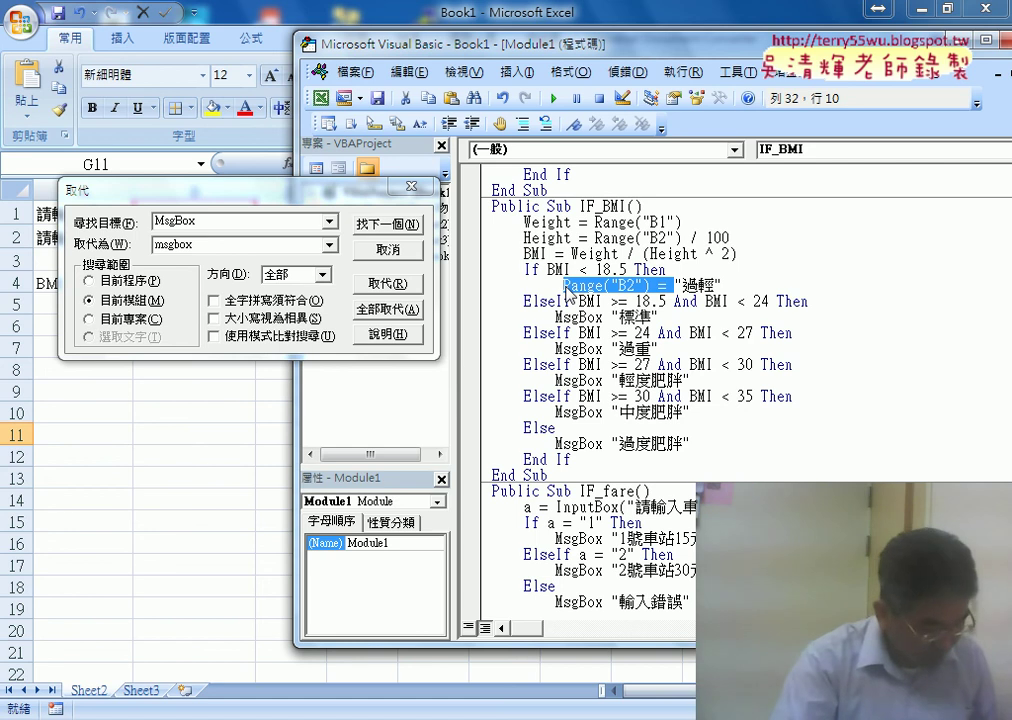
pyautogui.moveTo(200, 244); pyautogui.dragTo(155, 243)
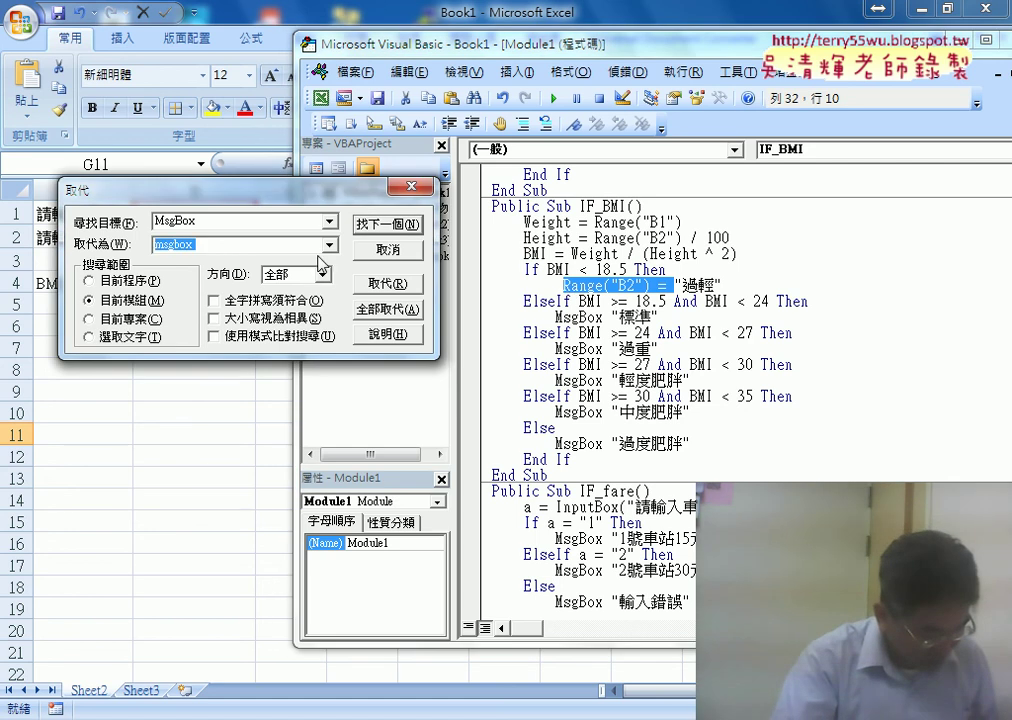
pyautogui.write('Range("B2") =')
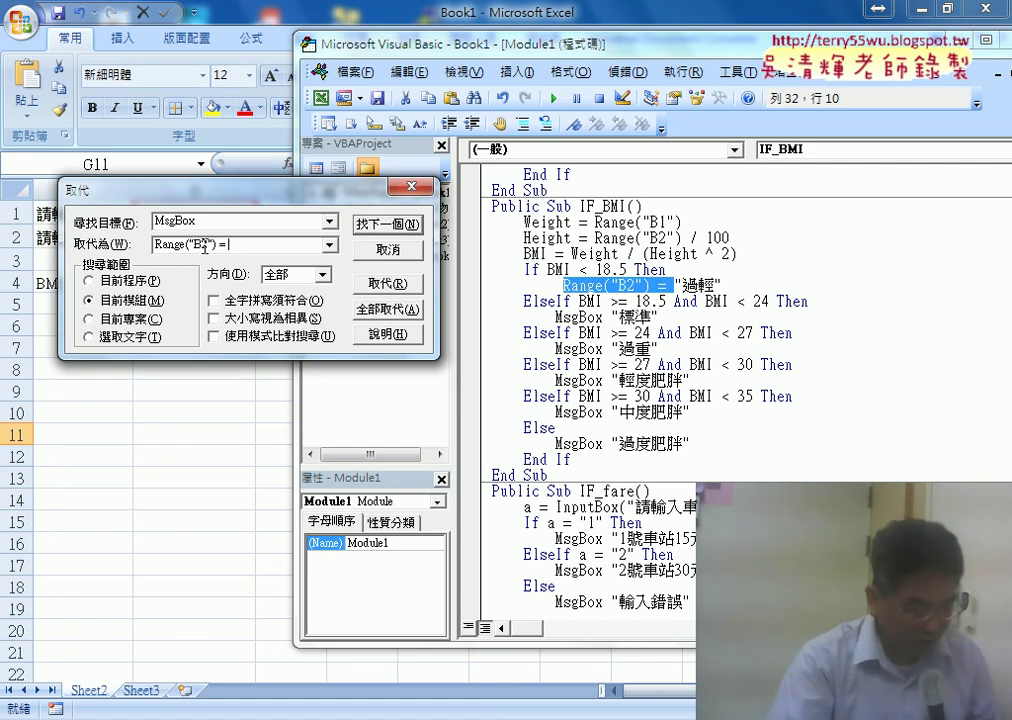
# Replace MsgBox on the 標準, 過重, 輕度肥胖 and 中度肥胖 lines, then cancel the dialog
pyautogui.click(390, 284)
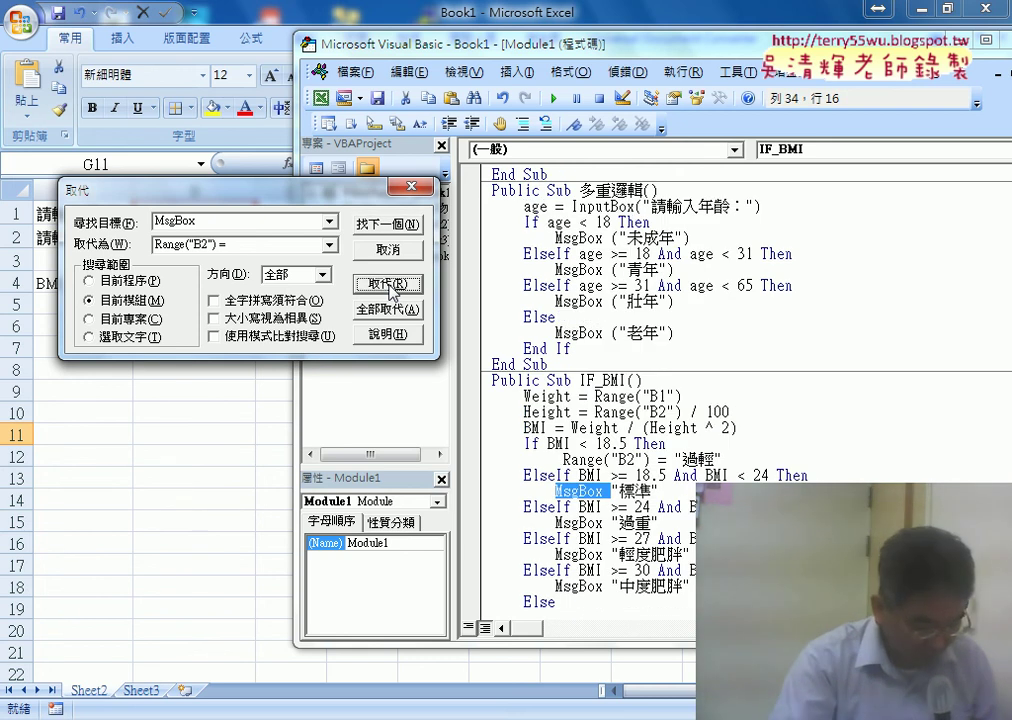
pyautogui.click(390, 284)
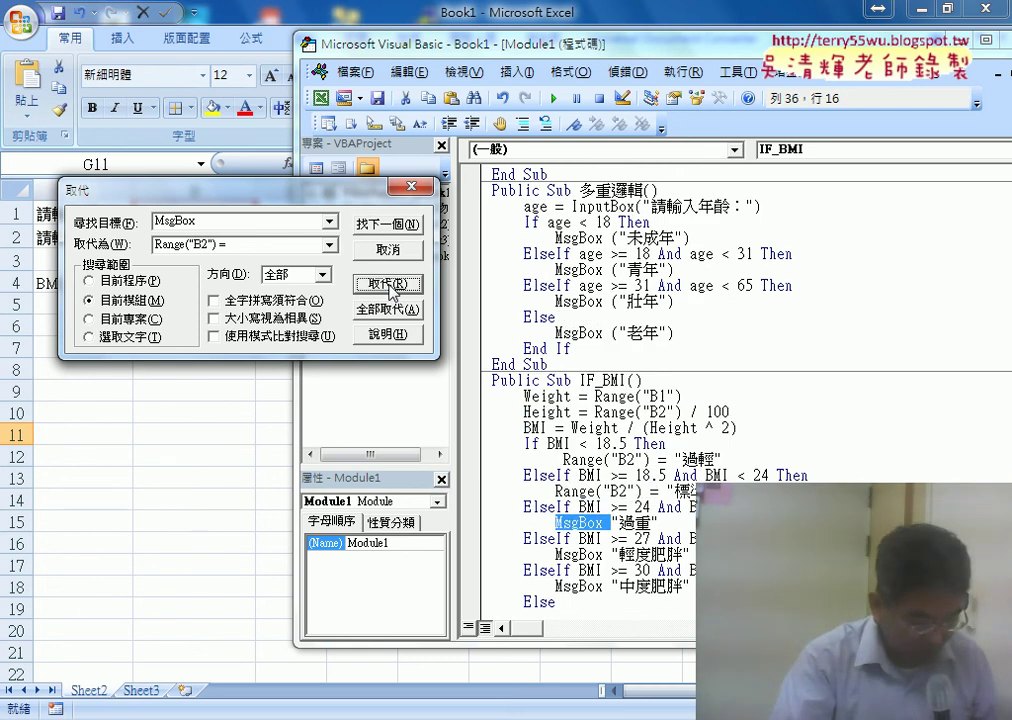
pyautogui.click(390, 284)
pyautogui.click(390, 284)
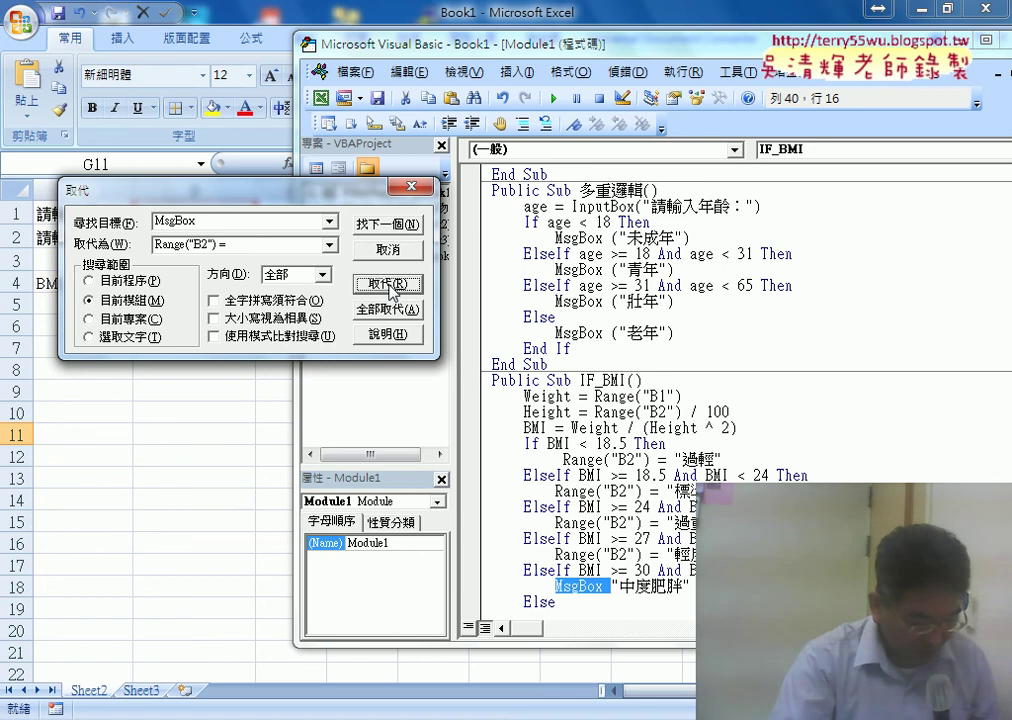
pyautogui.click(390, 284)
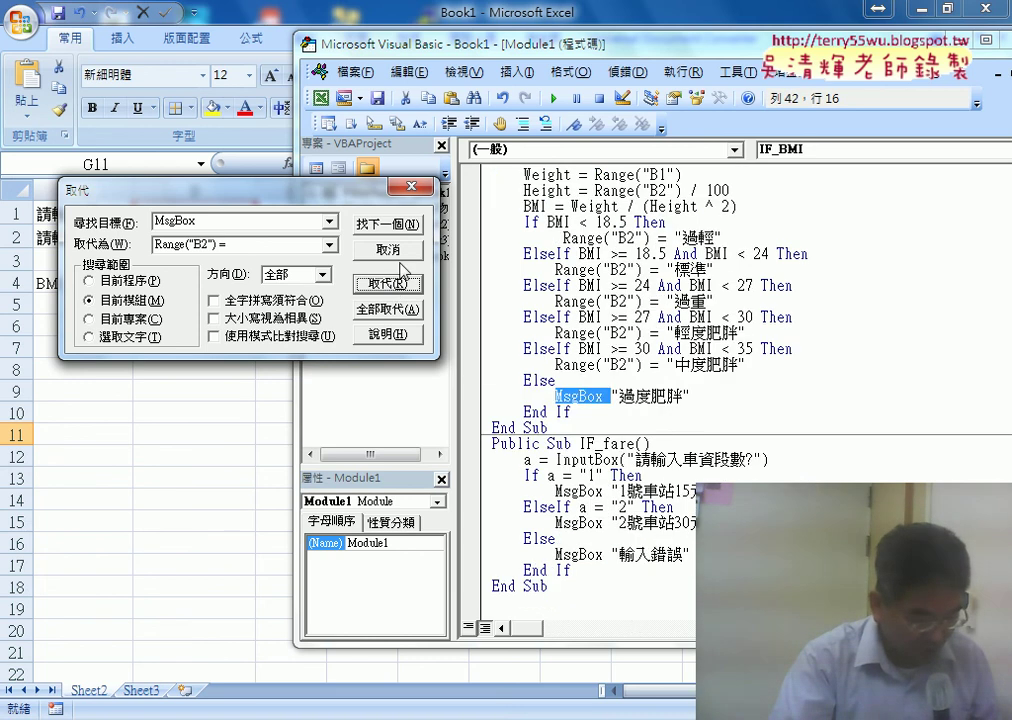
pyautogui.click(388, 250)
# Change the "B2" references in the branch lines to "B4"
pyautogui.scroll(5, 659, 408)
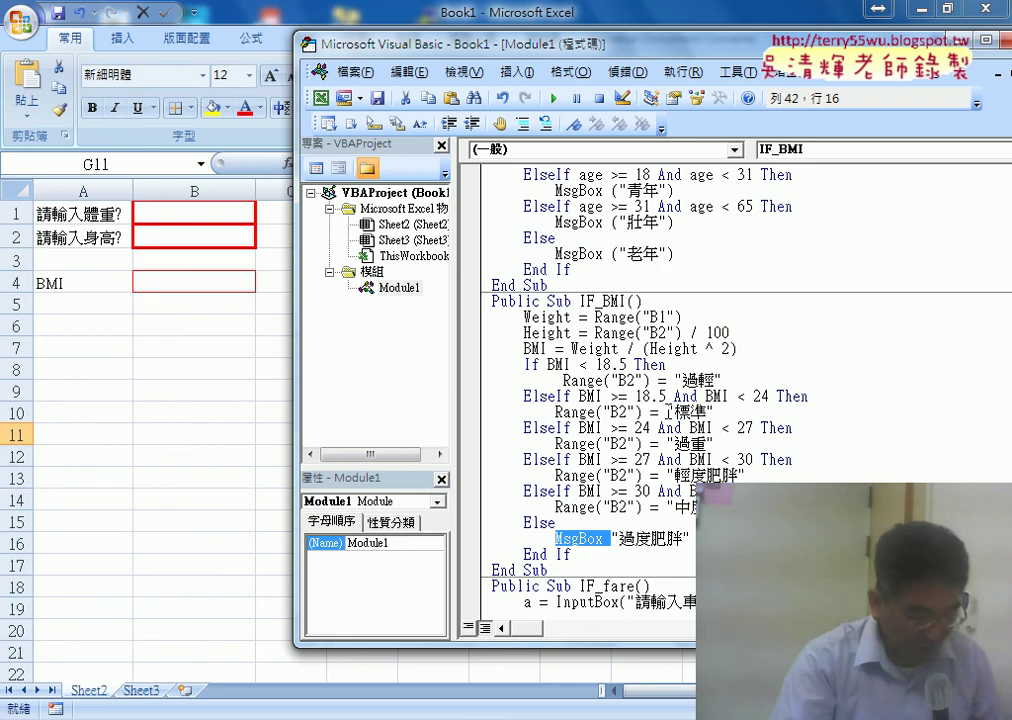
pyautogui.scroll(-2, 660, 409)
pyautogui.scroll(-2, 665, 410)
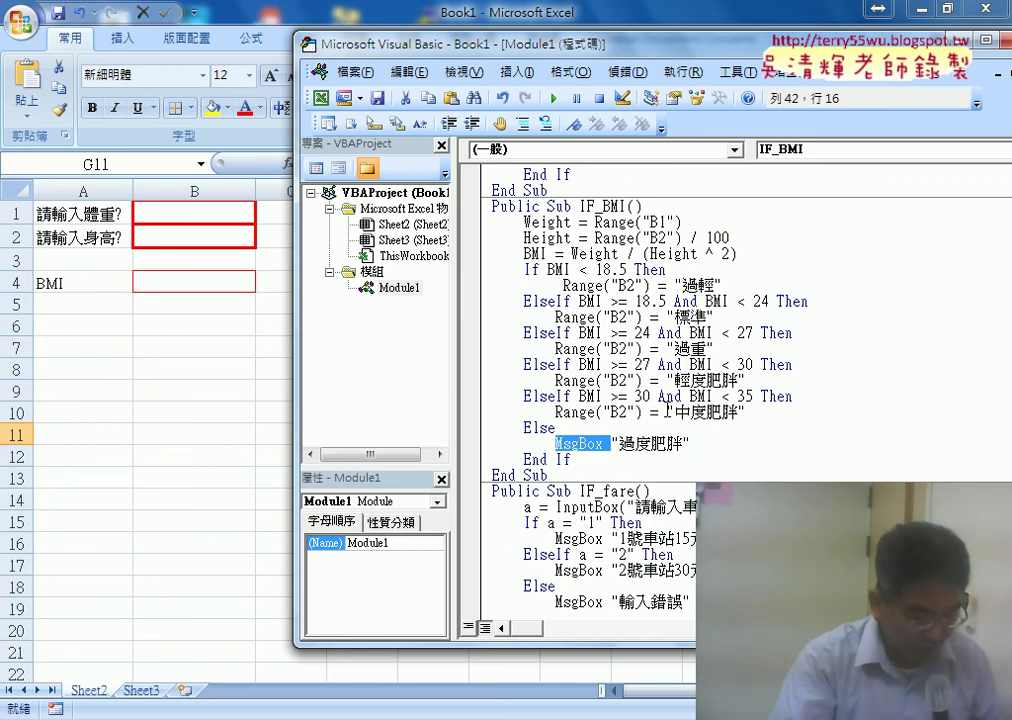
pyautogui.click(630, 285)
pyautogui.write('4')
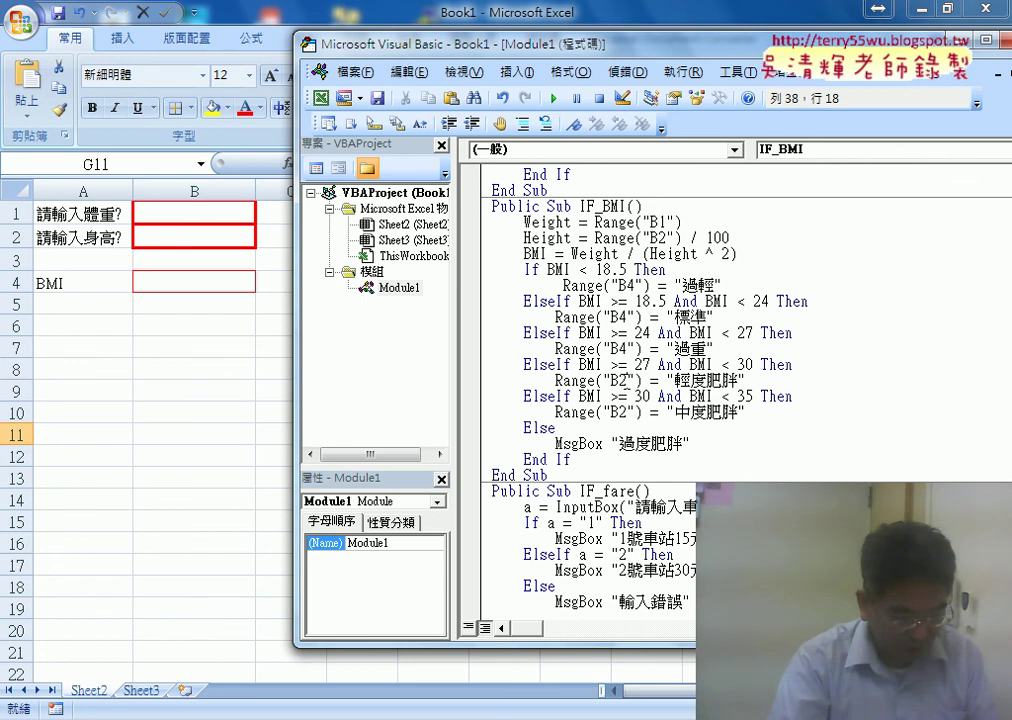
pyautogui.press('BackSpace')
pyautogui.write('4')
pyautogui.click(627, 412)
pyautogui.press('BackSpace')
pyautogui.write('4')
pyautogui.click(690, 427)
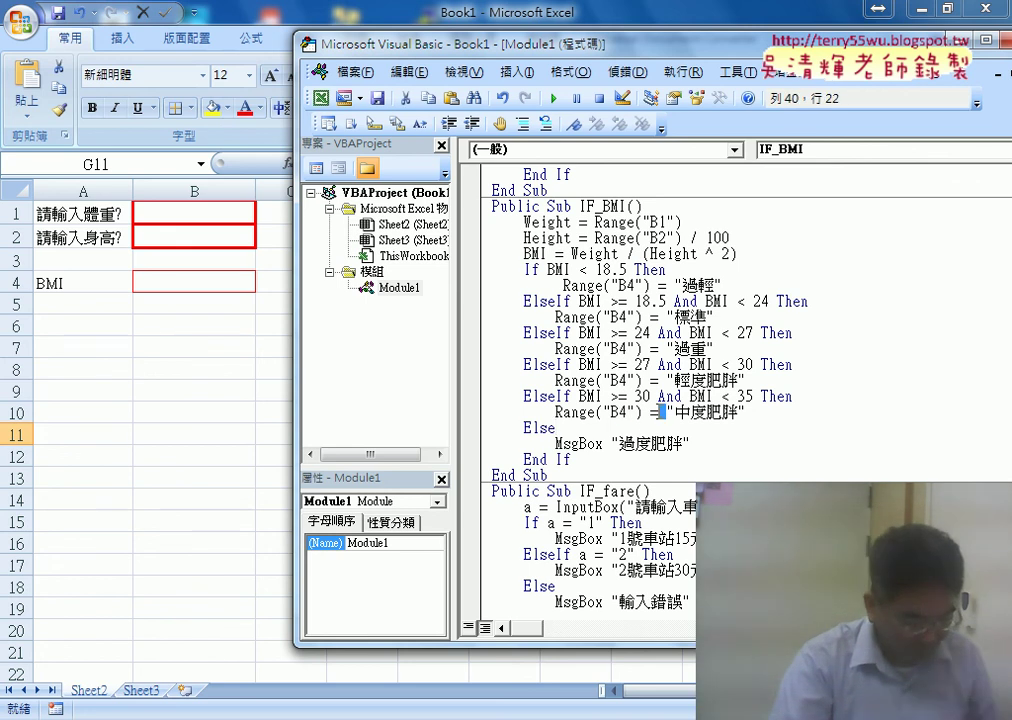
# Replace MsgBox on the 過度肥胖 line with Range("B4") =
pyautogui.moveTo(665, 412); pyautogui.dragTo(556, 412)
pyautogui.hotkey('ctrl', 'c')
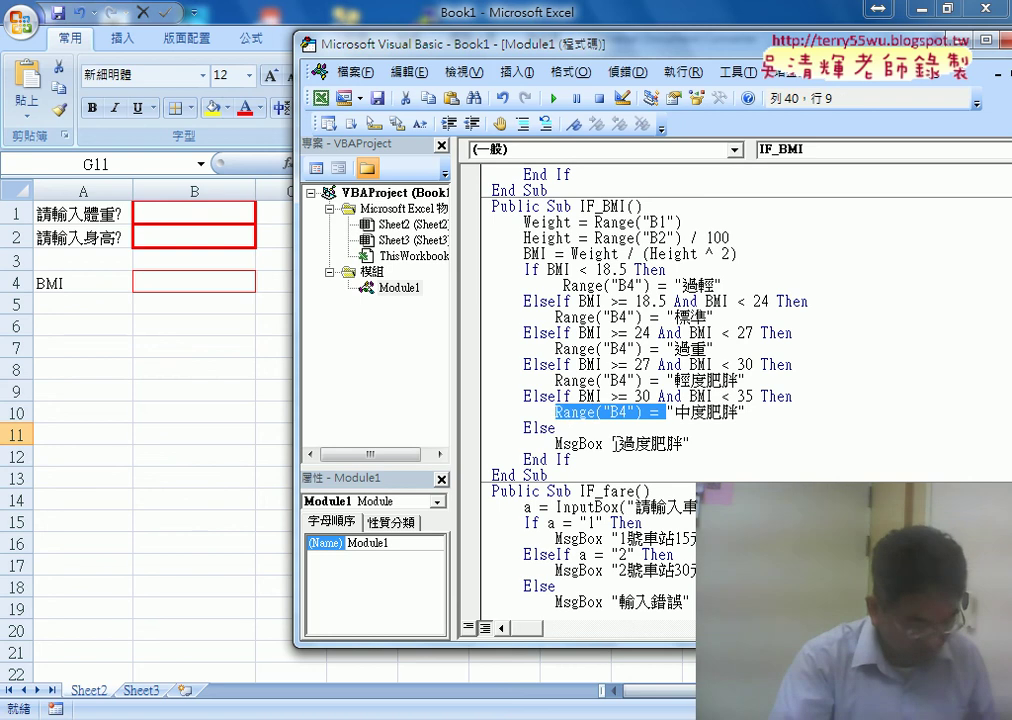
pyautogui.moveTo(612, 443); pyautogui.dragTo(556, 443)
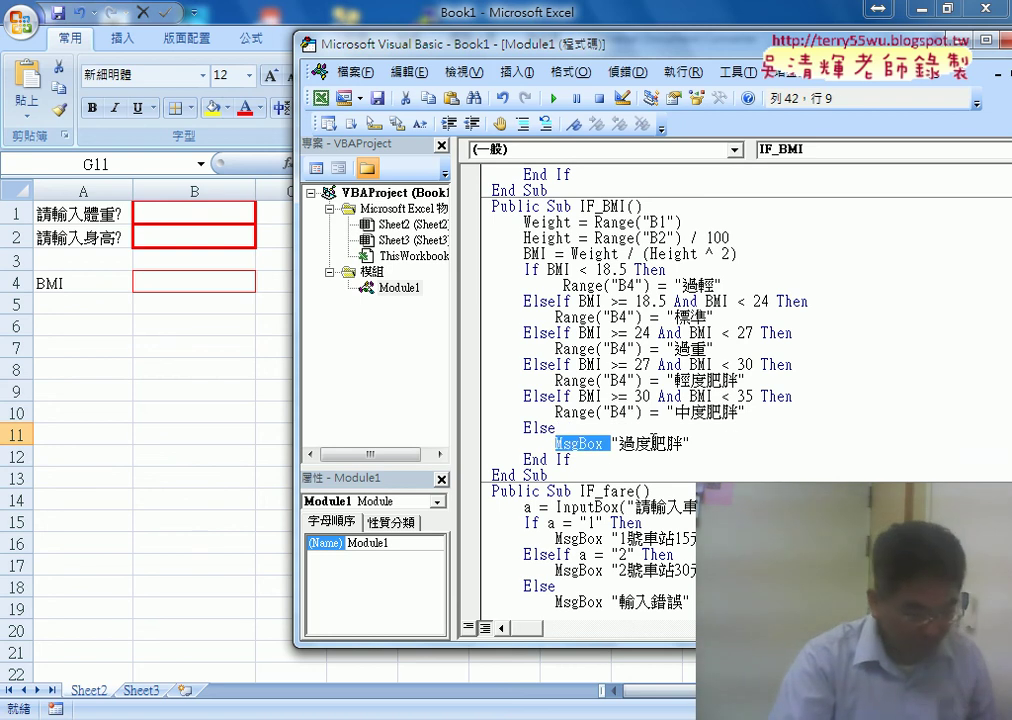
pyautogui.hotkey('ctrl', 'v')
pyautogui.click(757, 380)
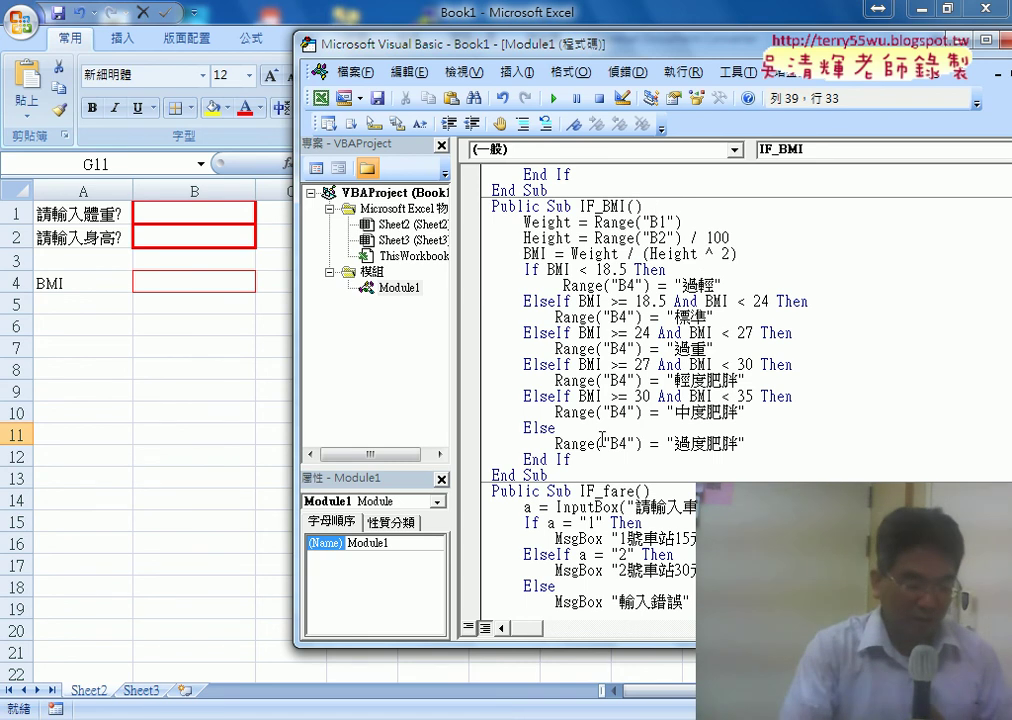
pyautogui.moveTo(548, 475); pyautogui.dragTo(540, 243)
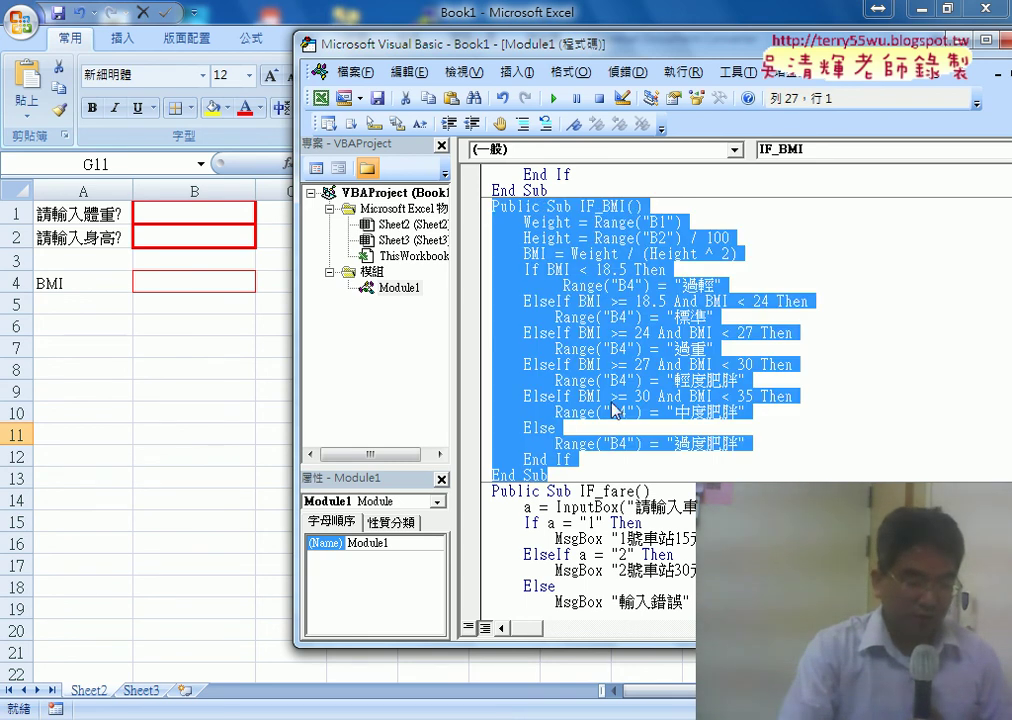
pyautogui.moveTo(455, 45); pyautogui.dragTo(548, 48)
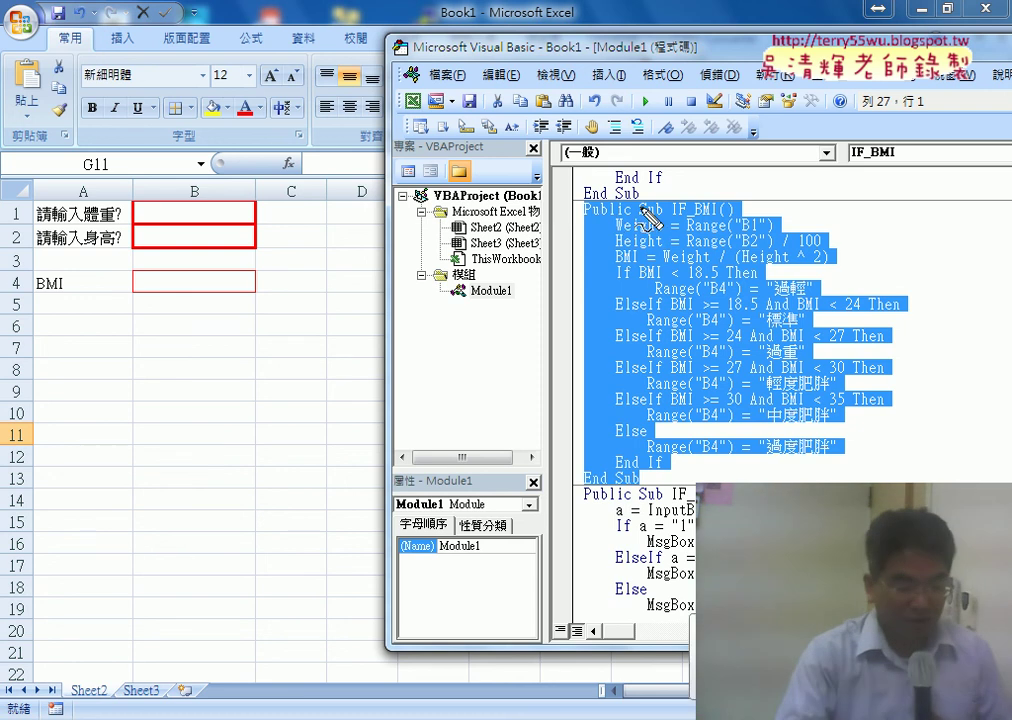
pyautogui.moveTo(645, 200); pyautogui.dragTo(655, 196)
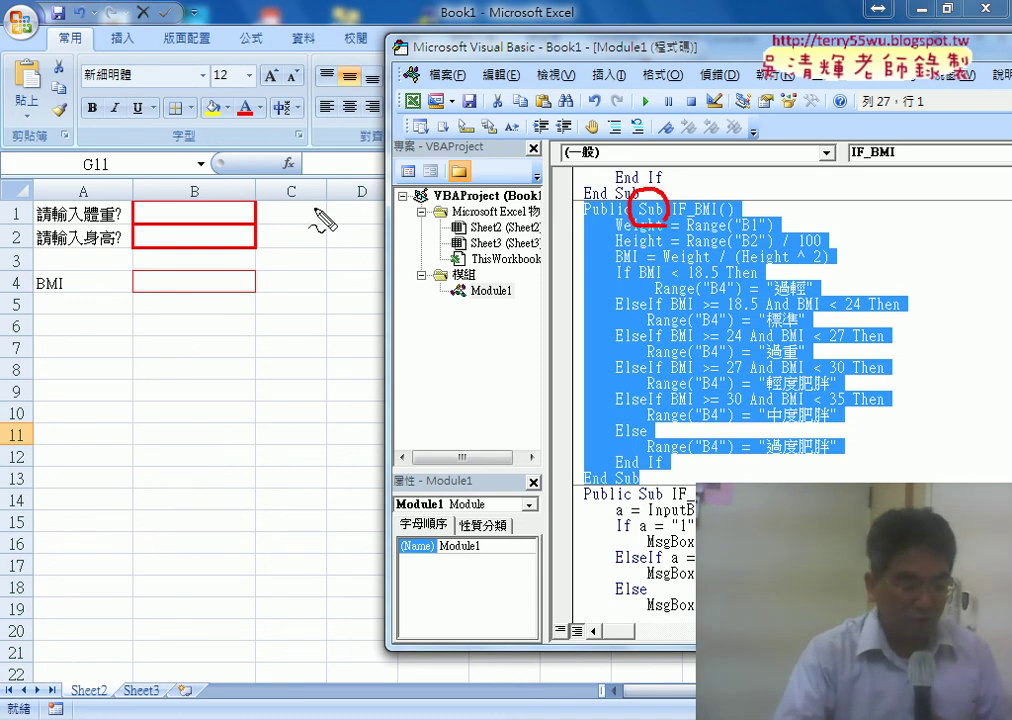
pyautogui.moveTo(304, 207); pyautogui.dragTo(303, 212)
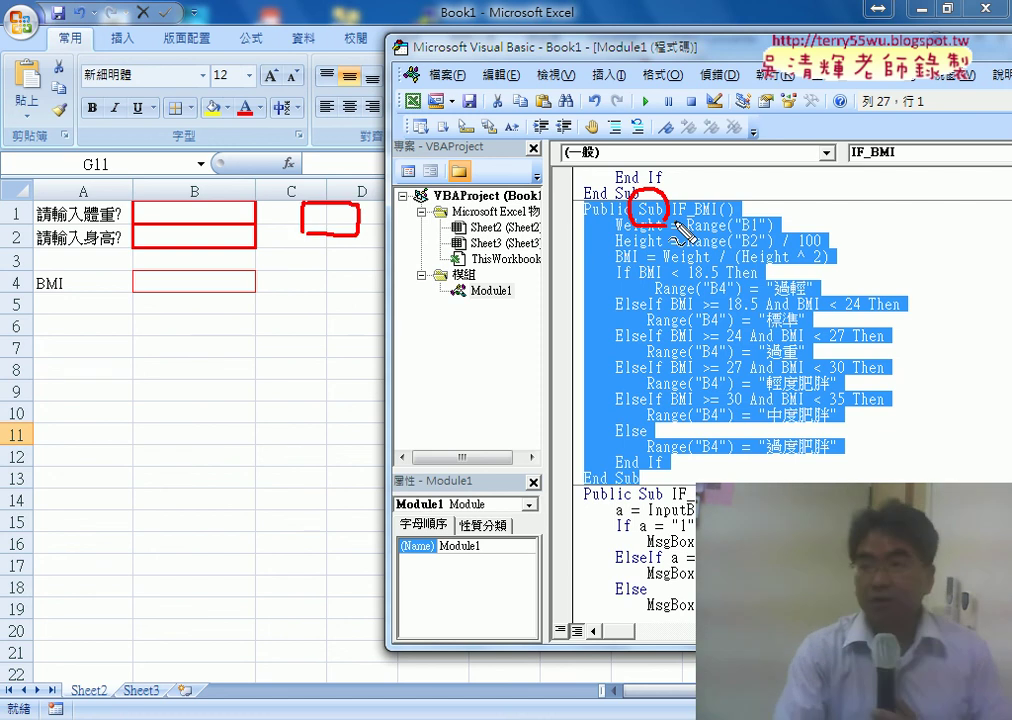
pyautogui.moveTo(780, 158)
pyautogui.mouseDown()
pyautogui.moveTo(664, 192)
pyautogui.moveTo(712, 200)
pyautogui.mouseUp()
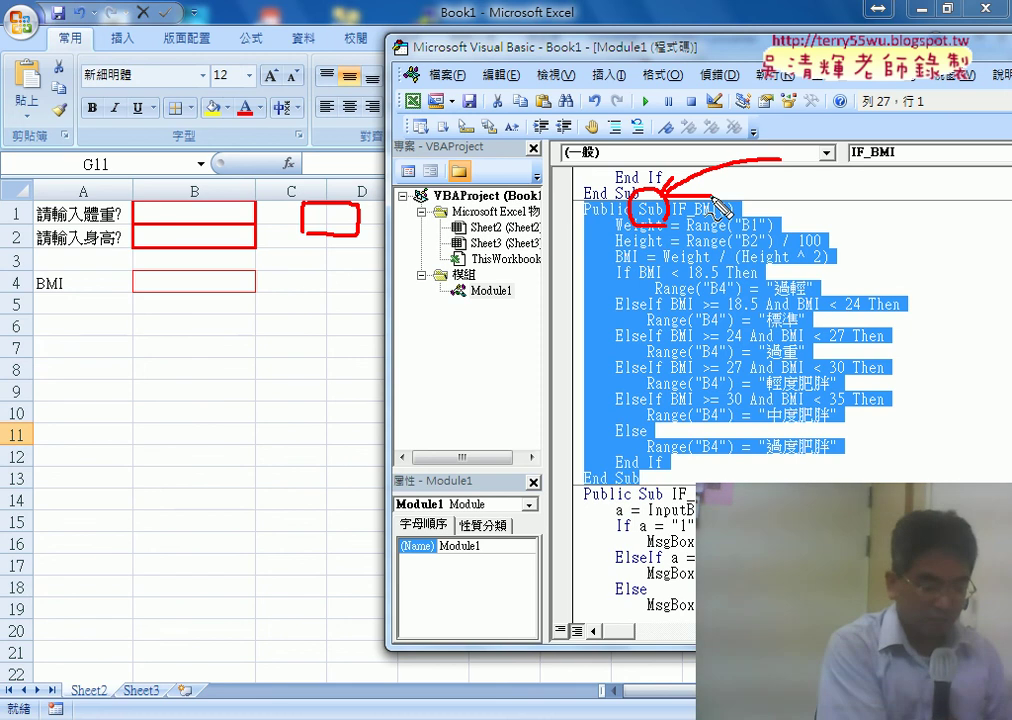
pyautogui.press('Escape')
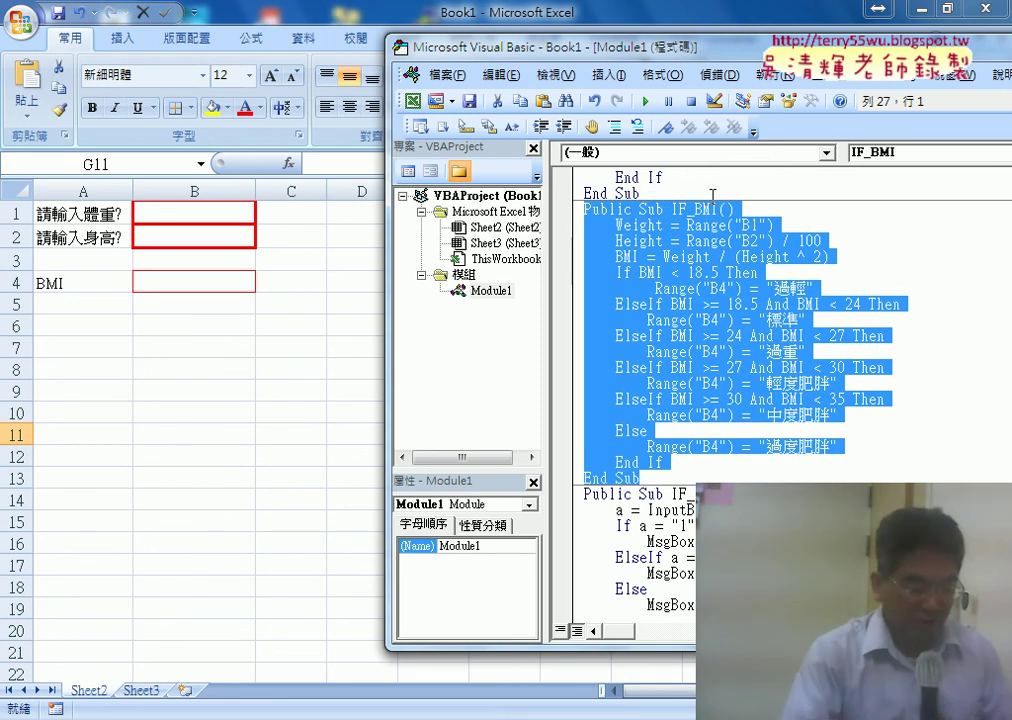
# Insert a Form Controls button from the Developer tab, drawn across cells C1:E2
pyautogui.click(317, 221)
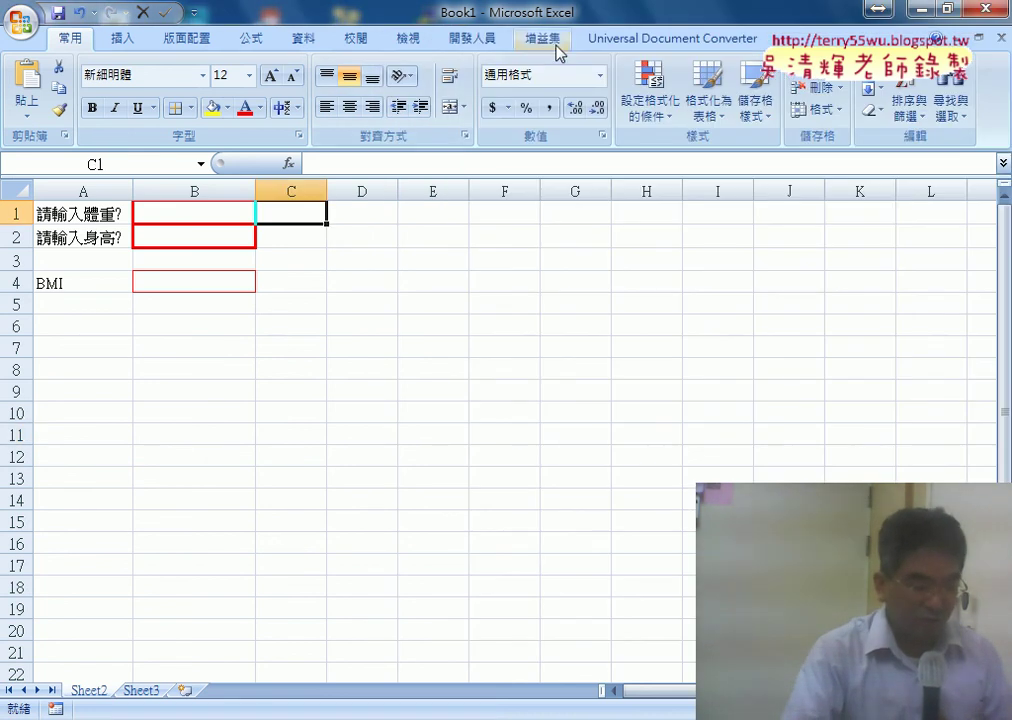
pyautogui.click(491, 43)
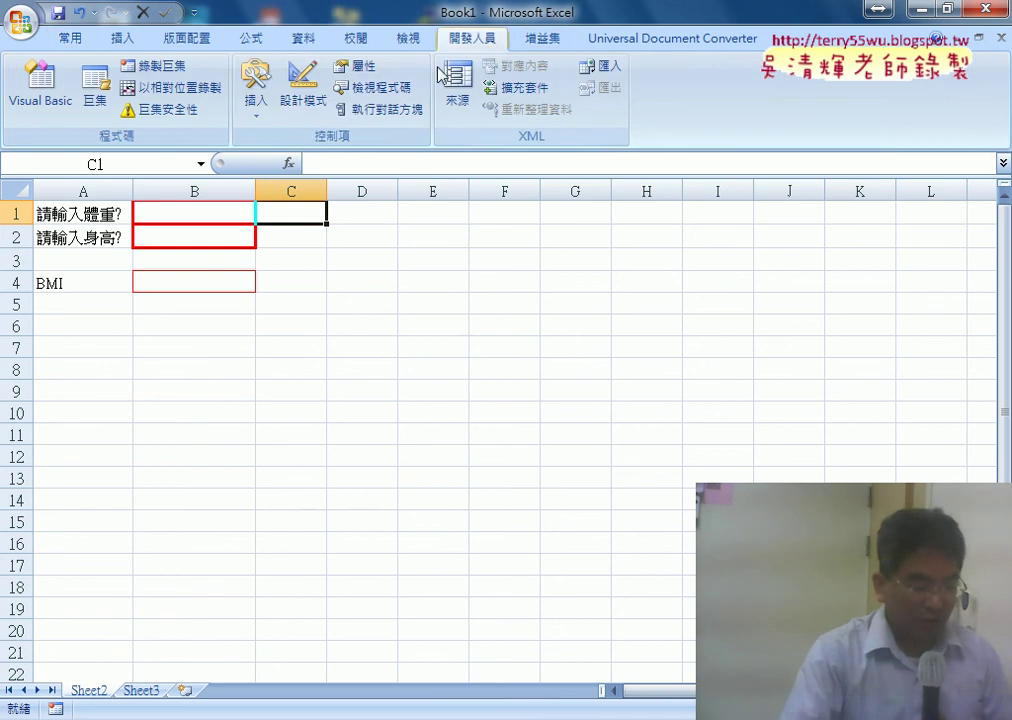
pyautogui.click(256, 120)
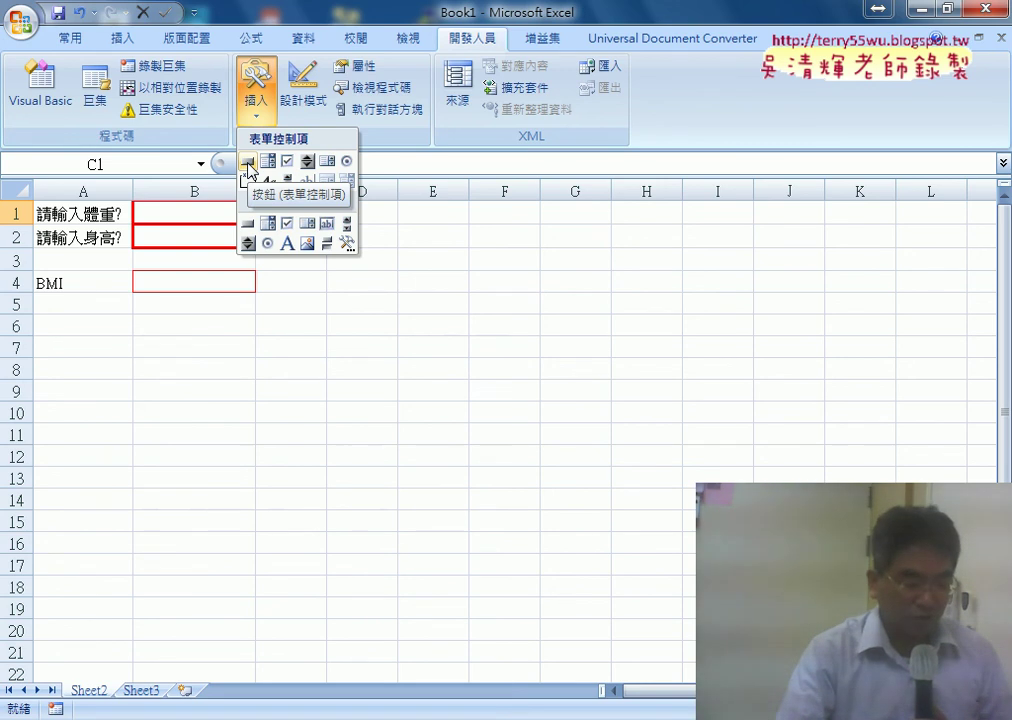
pyautogui.click(247, 164)
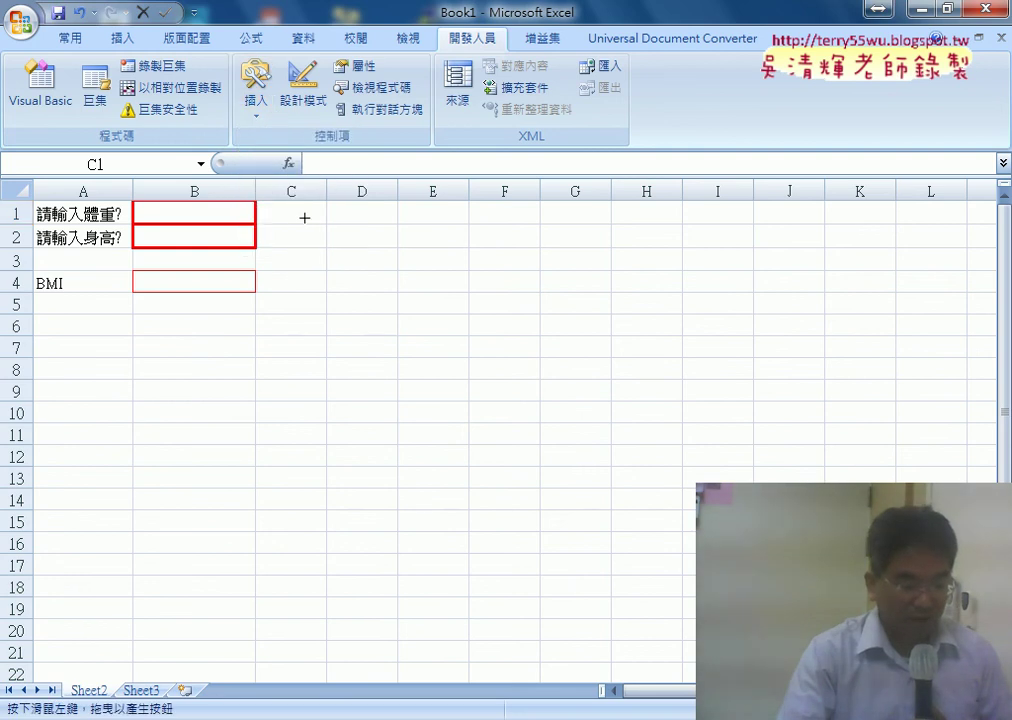
pyautogui.moveTo(301, 208); pyautogui.dragTo(452, 254)
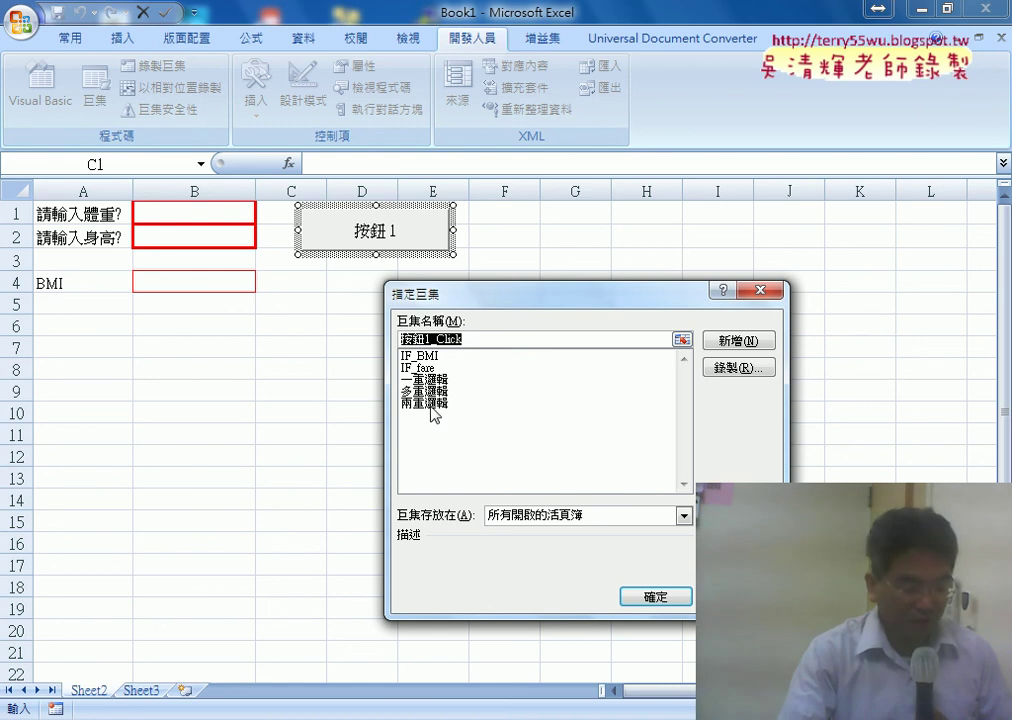
# Assign the IF_BMI macro to the new button, copying the macro name before confirming
pyautogui.click(420, 356)
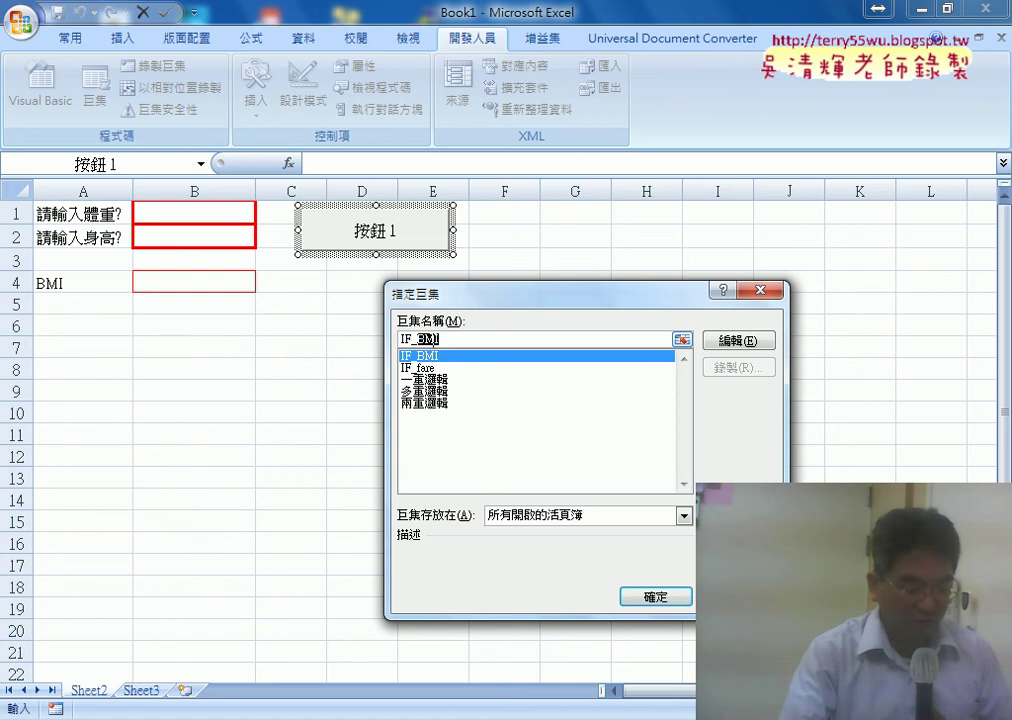
pyautogui.rightClick(433, 339)
pyautogui.click(482, 377)
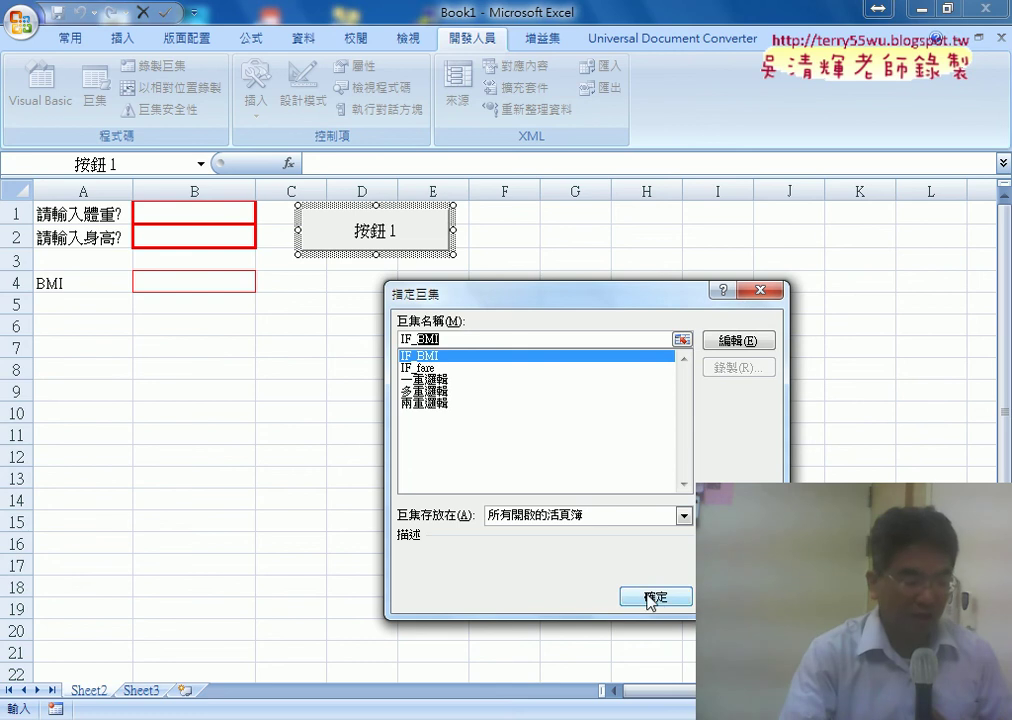
pyautogui.click(655, 598)
# Replace the button caption 按鈕 1 with BMI測驗 and deselect the button
pyautogui.moveTo(305, 230); pyautogui.dragTo(395, 230)
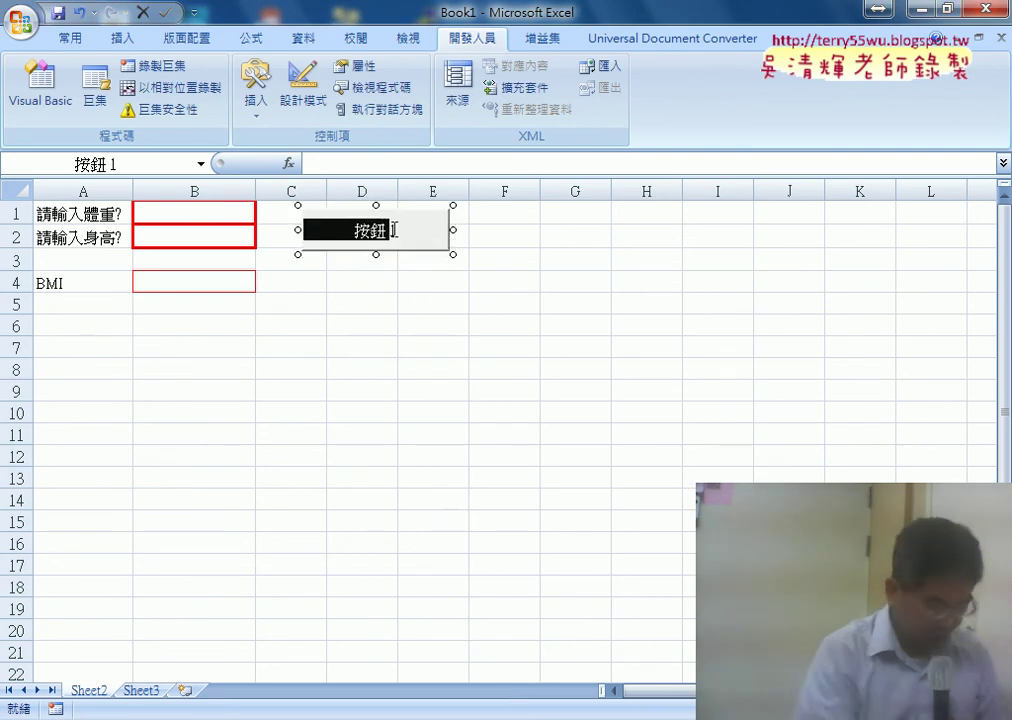
pyautogui.write('BMI')
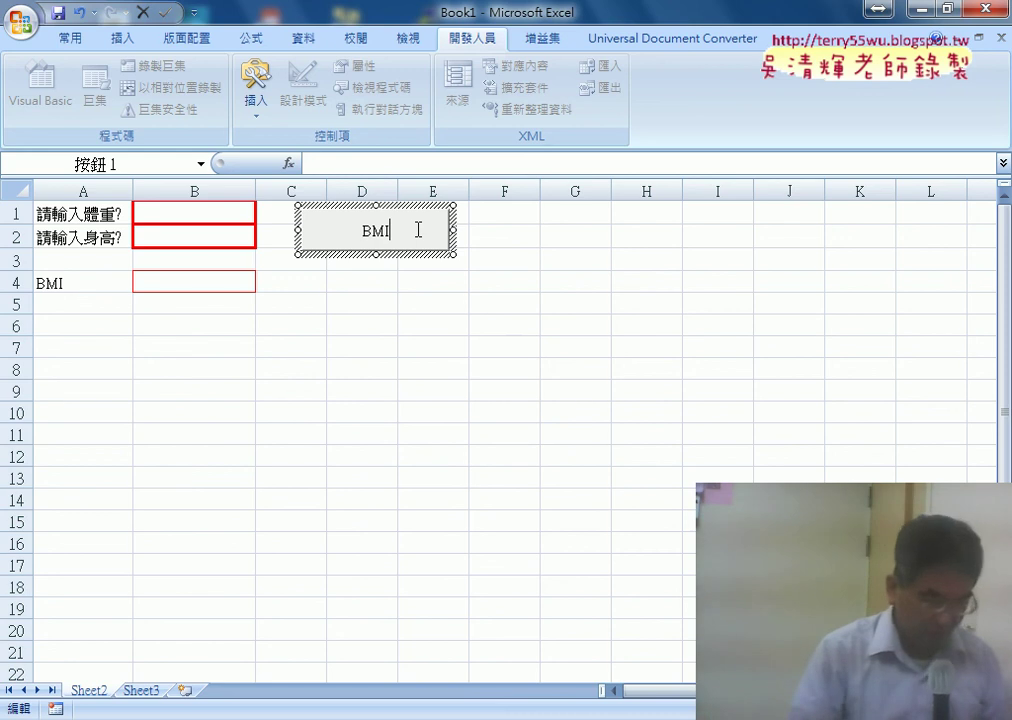
pyautogui.write('h')
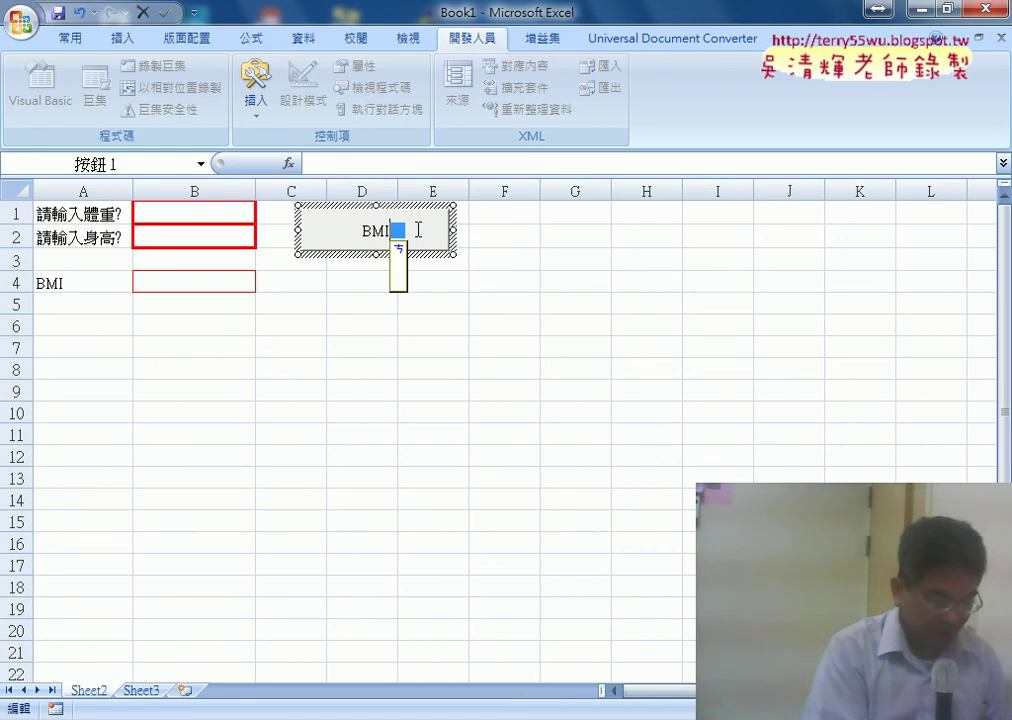
pyautogui.write('4')
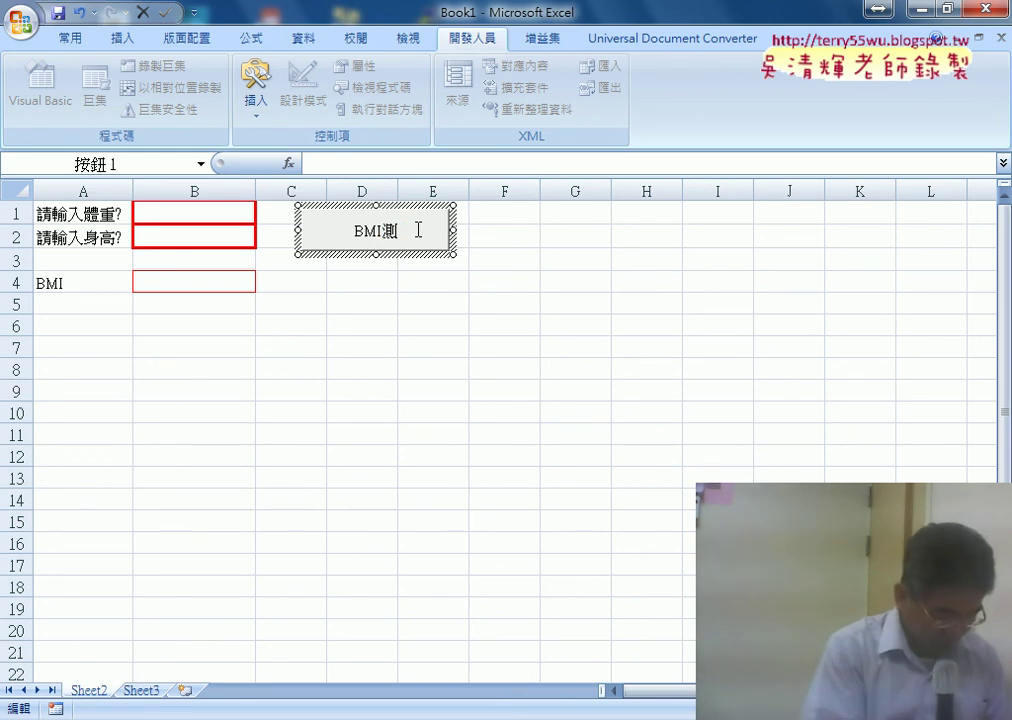
pyautogui.write('u04')
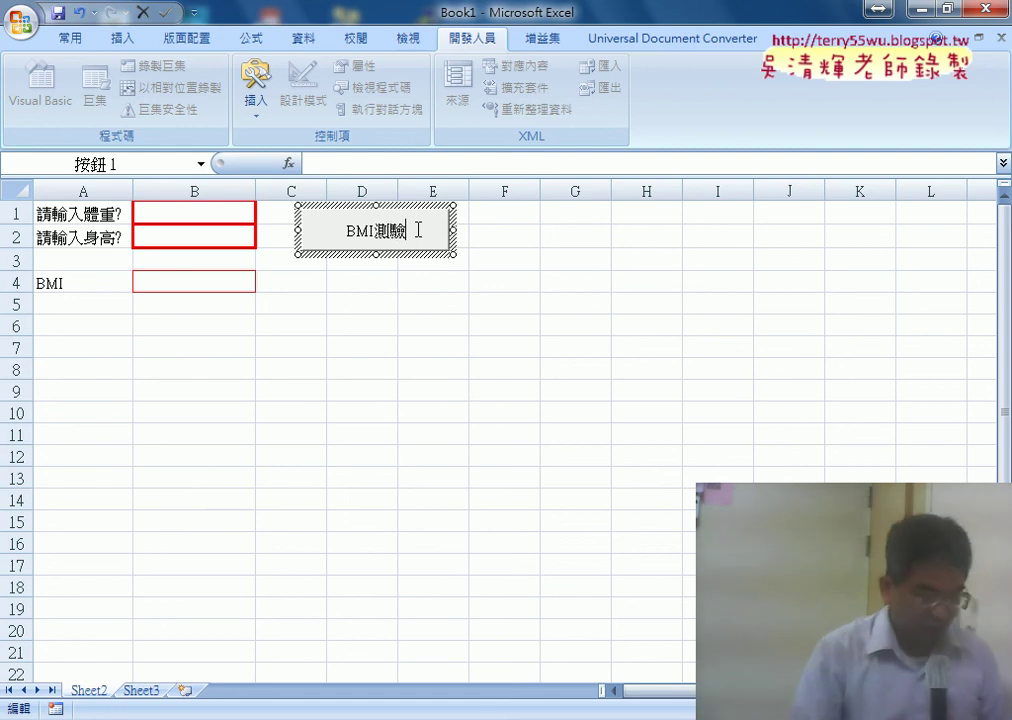
pyautogui.click(461, 327)
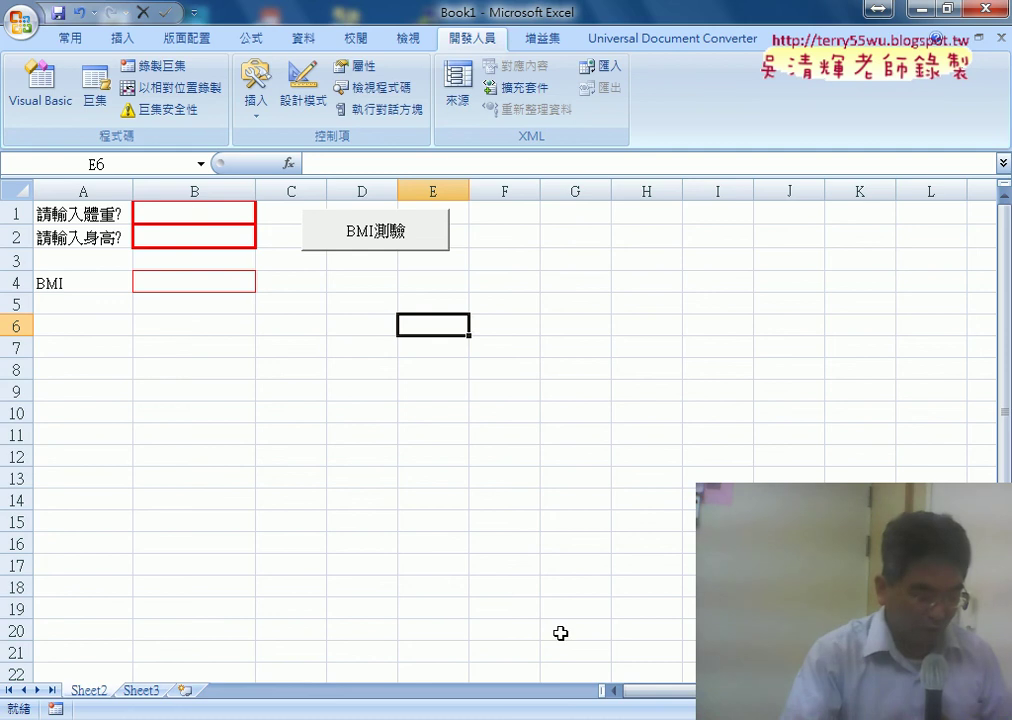
# Arrange the VBA editor beside the sheet with a narrower Project pane and cleared highlighting
pyautogui.click(645, 600)
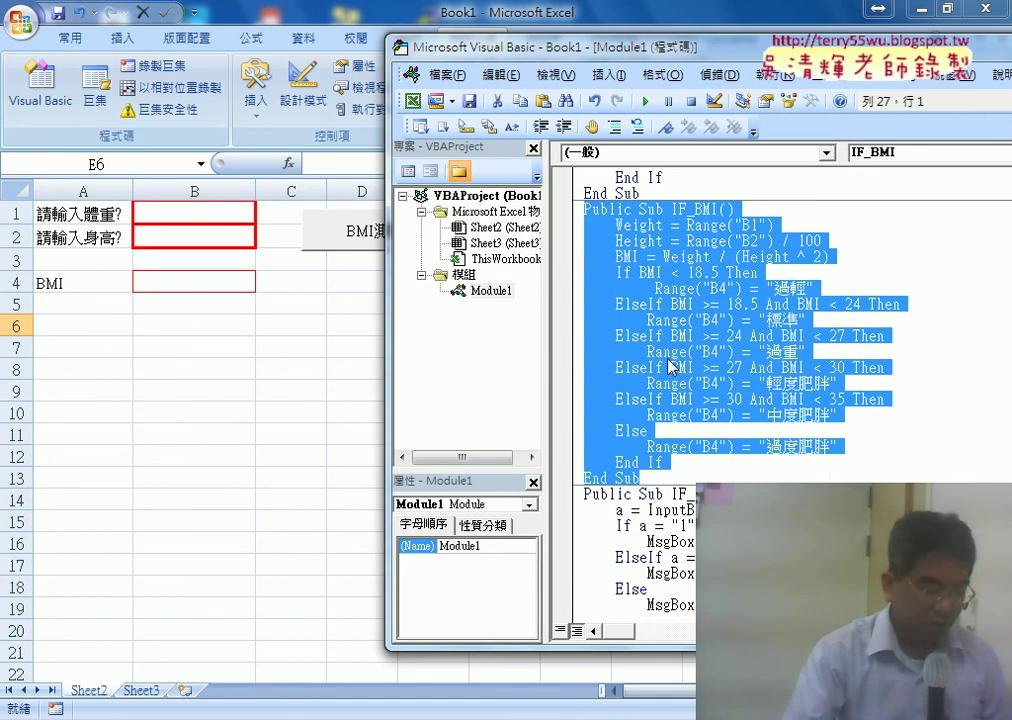
pyautogui.moveTo(547, 252); pyautogui.dragTo(507, 252)
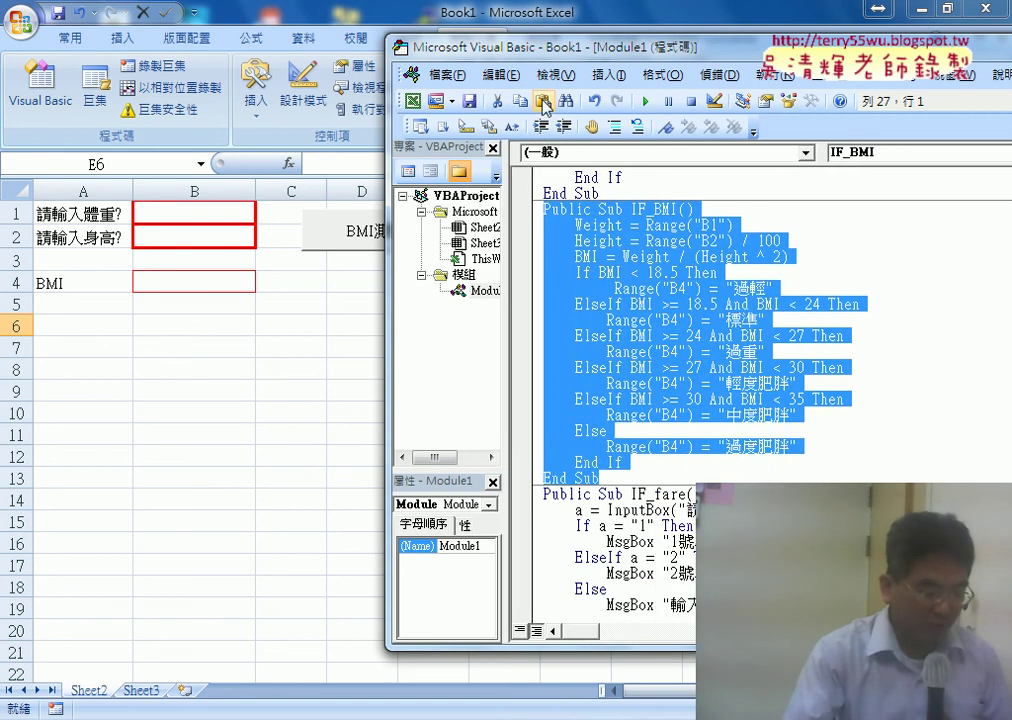
pyautogui.moveTo(550, 58); pyautogui.dragTo(644, 60)
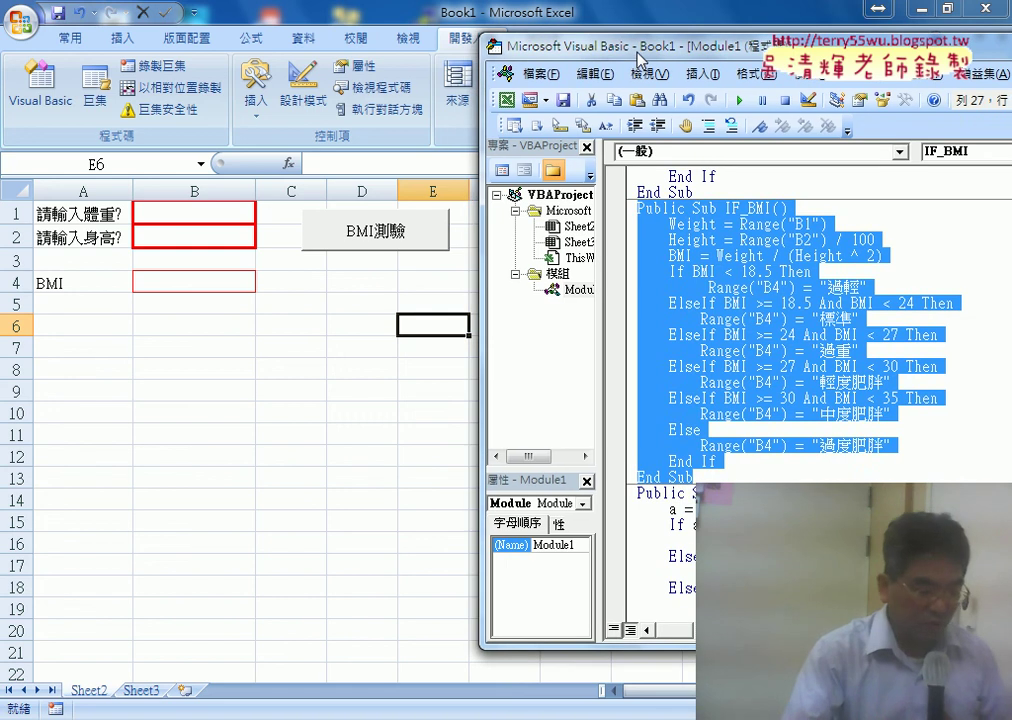
pyautogui.click(766, 254)
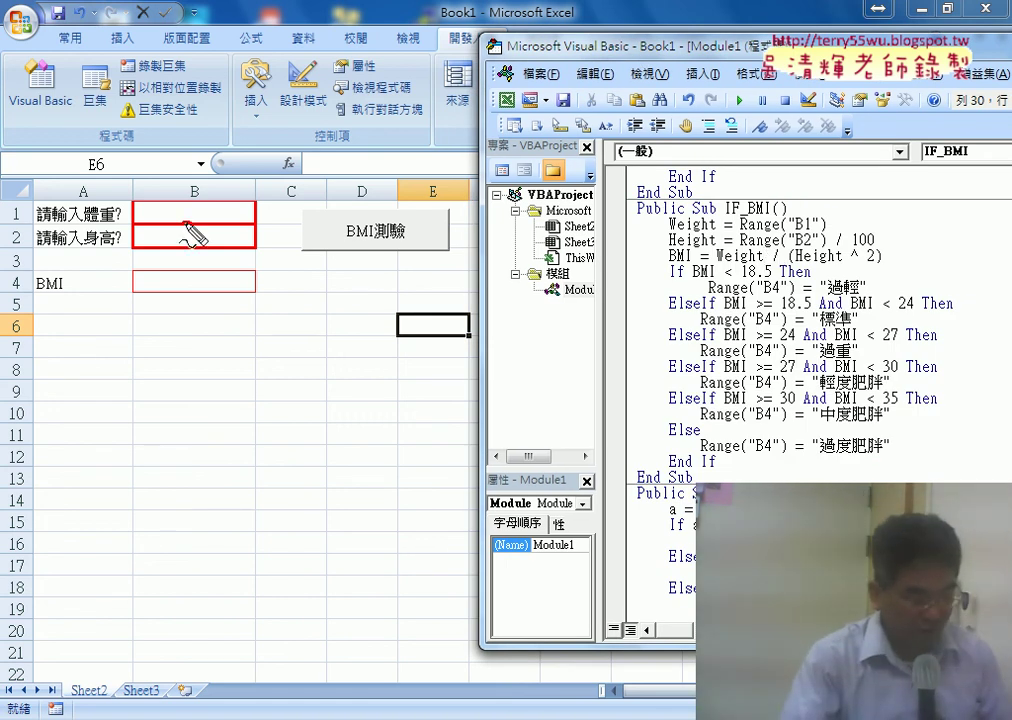
# Annotate how Weight/height in B1:B2 feed IF_BMI and Range("B4") receives the result, then erase the marks
pyautogui.moveTo(233, 210)
pyautogui.mouseDown()
pyautogui.moveTo(196, 255)
pyautogui.moveTo(240, 205)
pyautogui.moveTo(240, 178)
pyautogui.moveTo(640, 178)
pyautogui.moveTo(781, 209)
pyautogui.mouseUp()
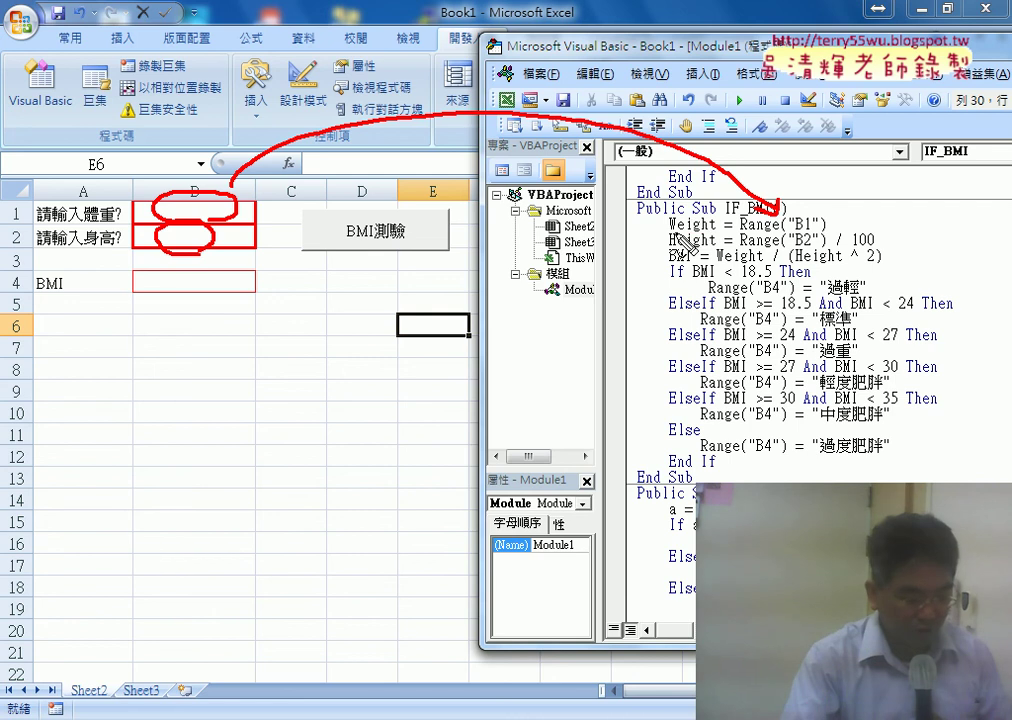
pyautogui.moveTo(695, 232)
pyautogui.mouseDown()
pyautogui.moveTo(716, 232)
pyautogui.moveTo(706, 249)
pyautogui.mouseUp()
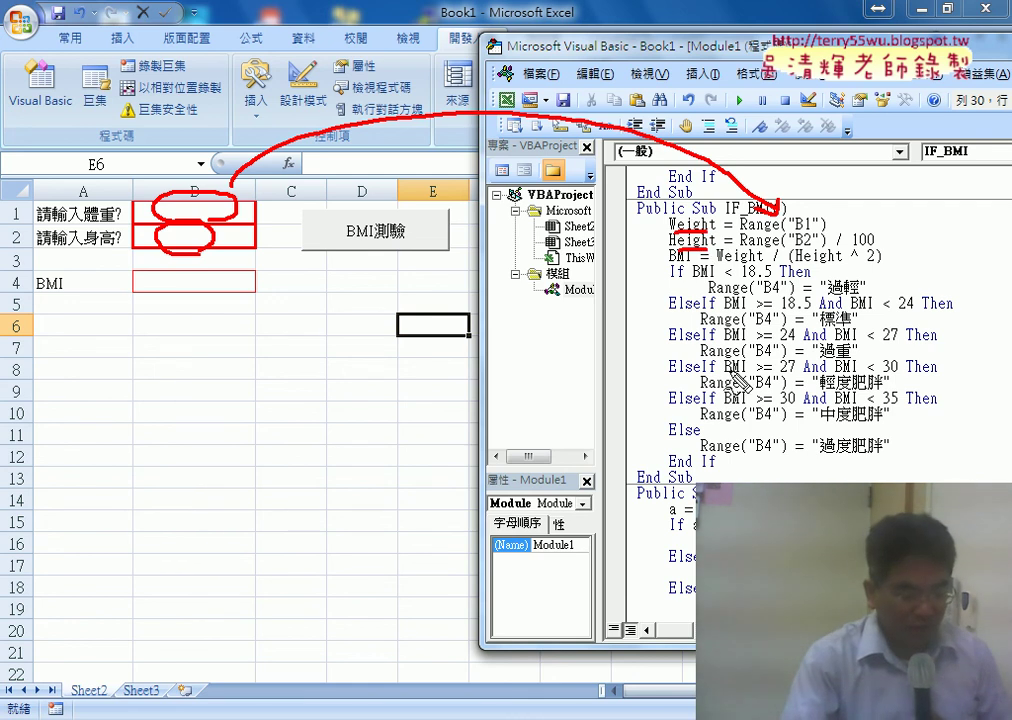
pyautogui.moveTo(800, 295)
pyautogui.mouseDown()
pyautogui.moveTo(709, 297)
pyautogui.moveTo(334, 350)
pyautogui.moveTo(271, 312)
pyautogui.moveTo(289, 289)
pyautogui.mouseUp()
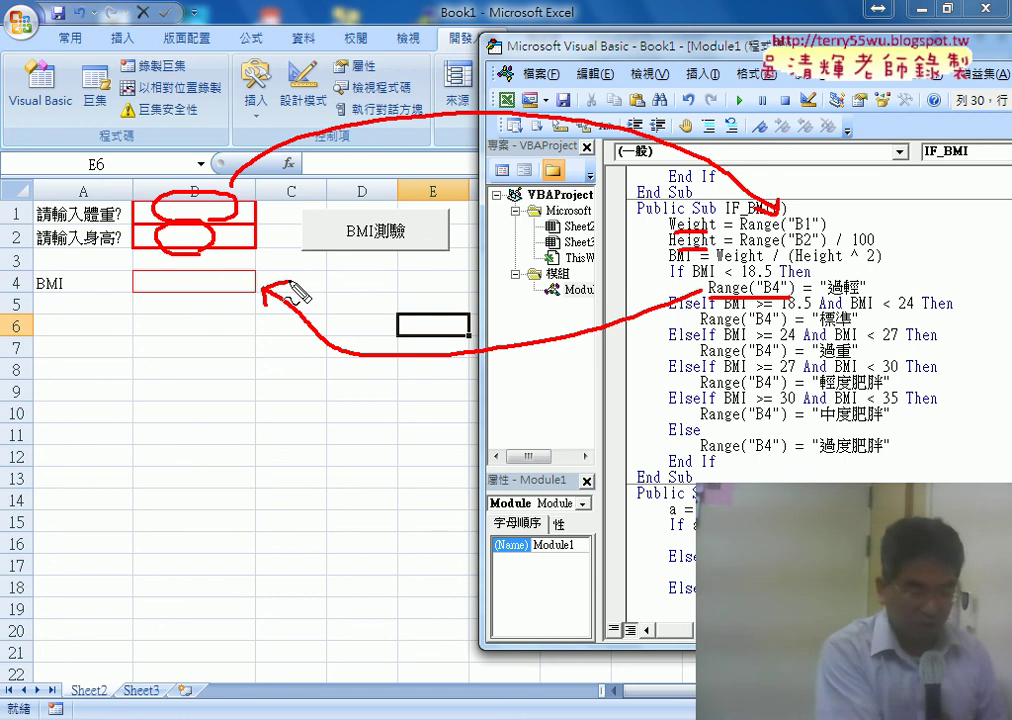
pyautogui.press('Escape')
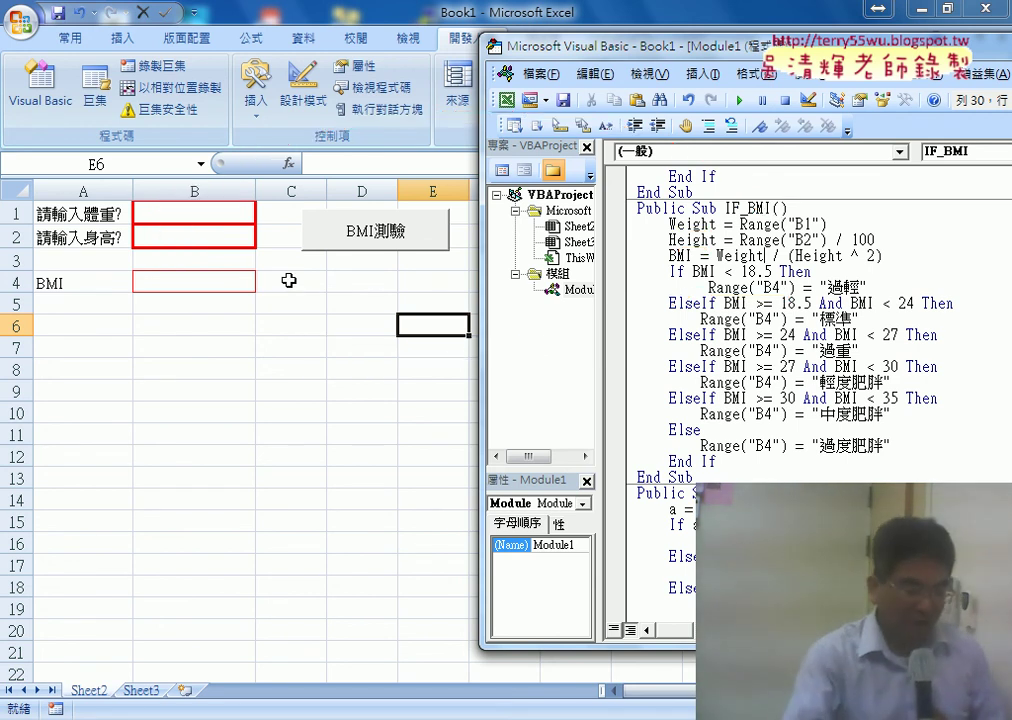
# Enter weight 80 in B1 and height 172 in B2
pyautogui.click(276, 272)
pyautogui.click(223, 215)
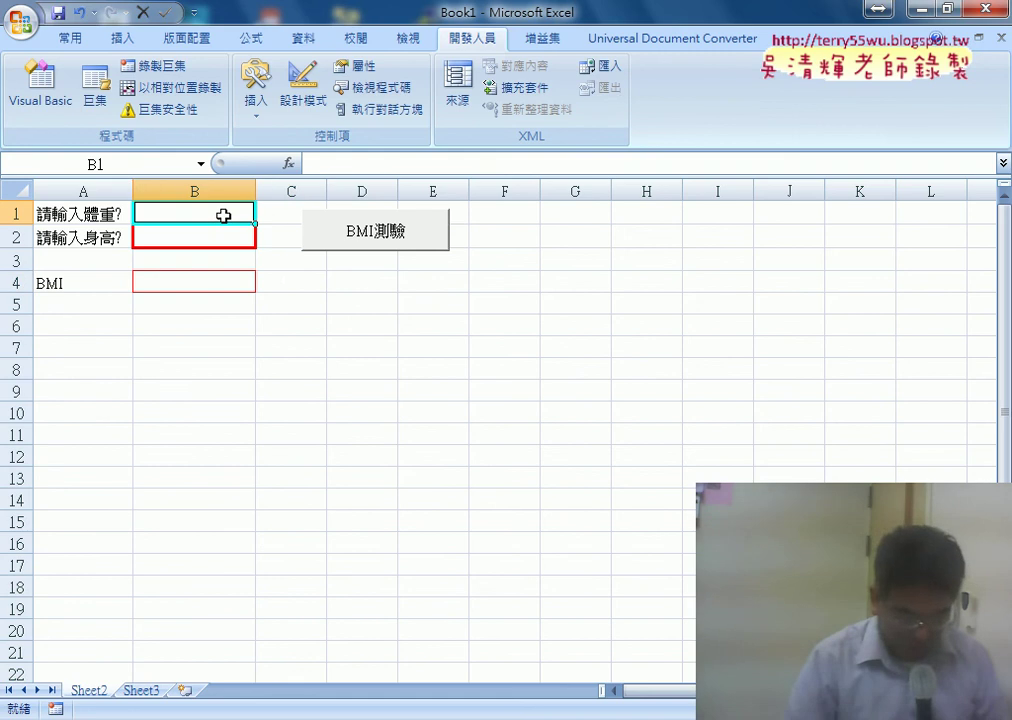
pyautogui.write('80')
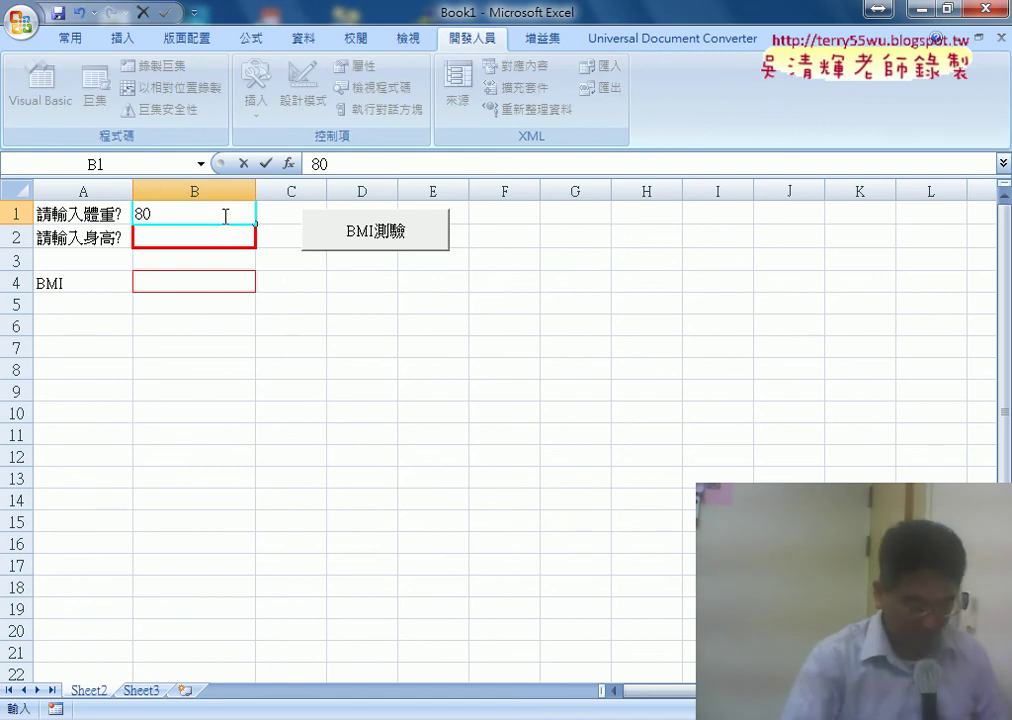
pyautogui.click(209, 233)
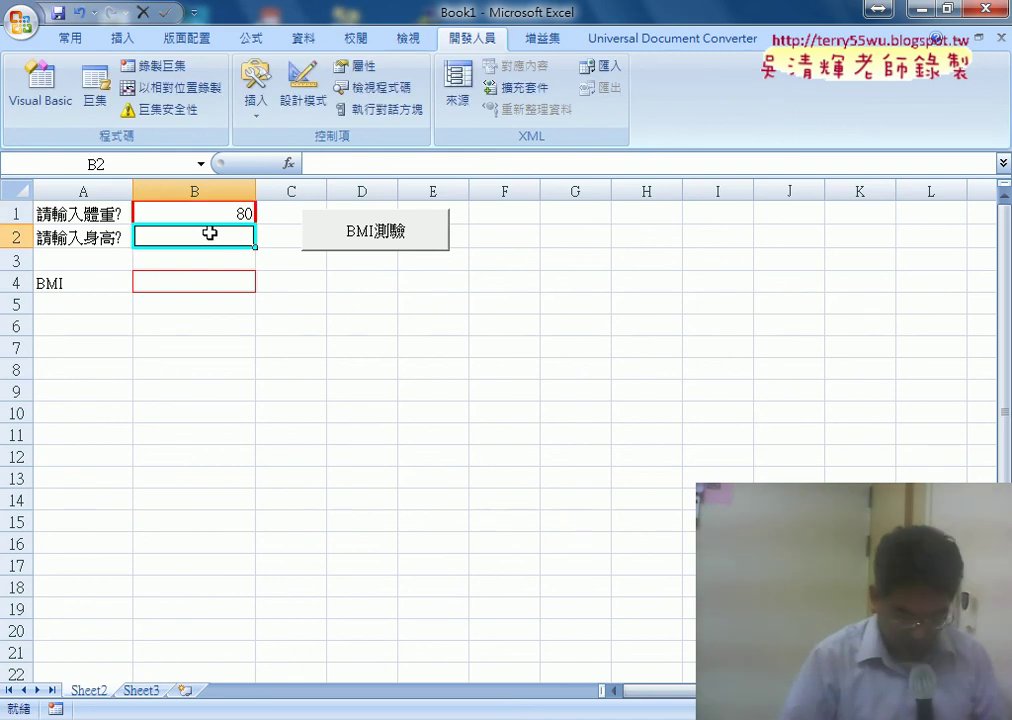
pyautogui.write('172')
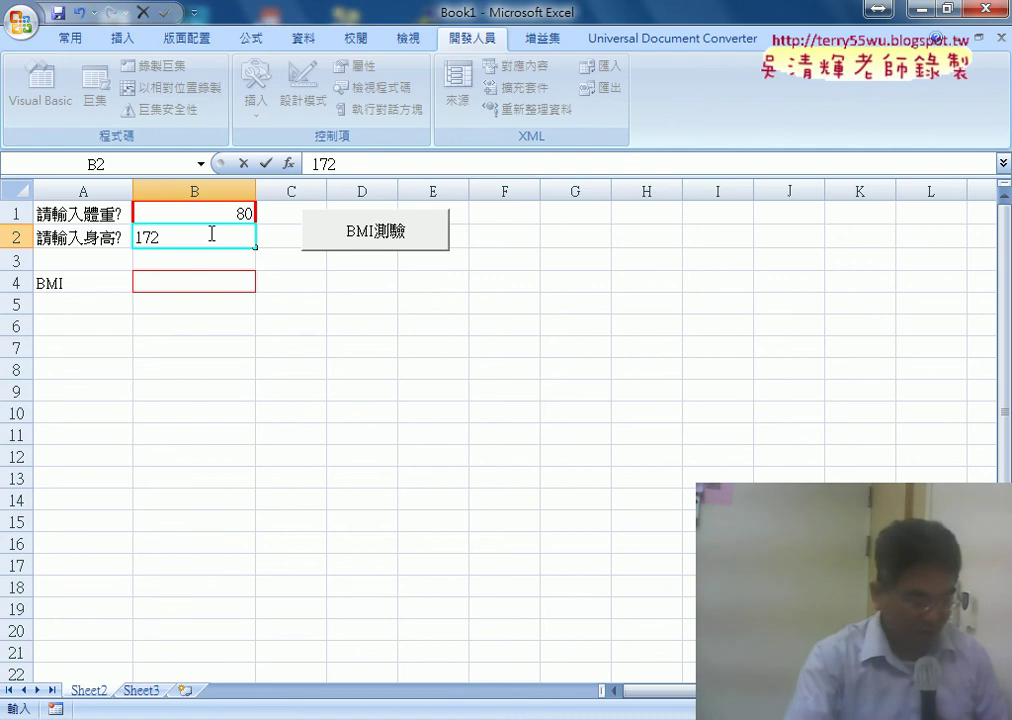
pyautogui.click(300, 334)
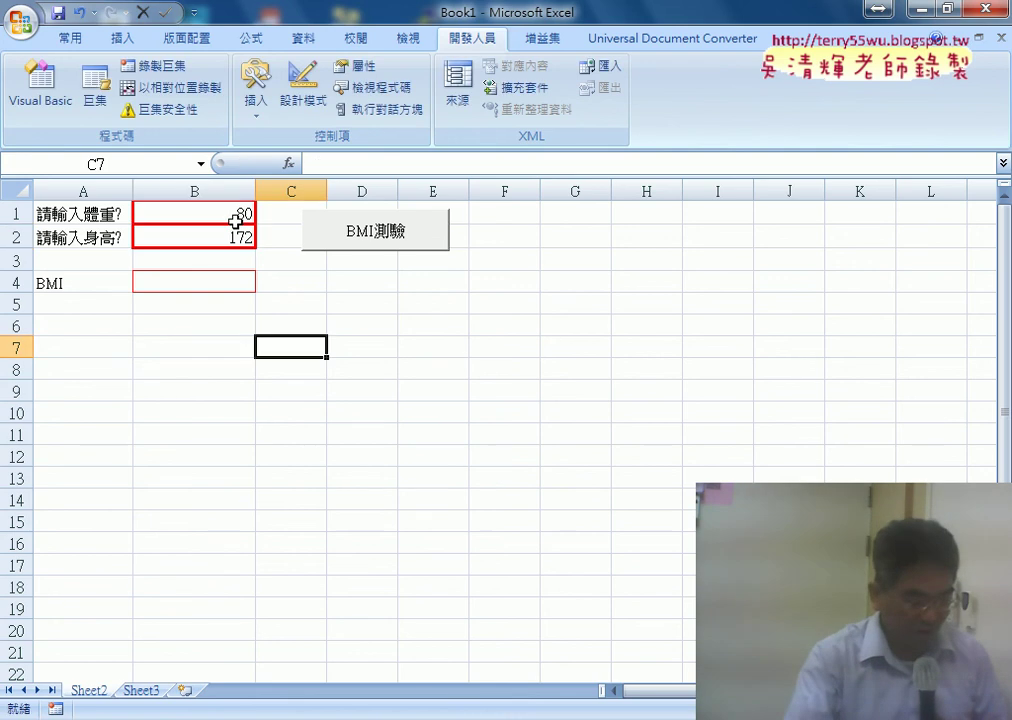
# Run the BMI測驗 button so B4 shows 輕度肥胖, then select B1:B4
pyautogui.click(351, 243)
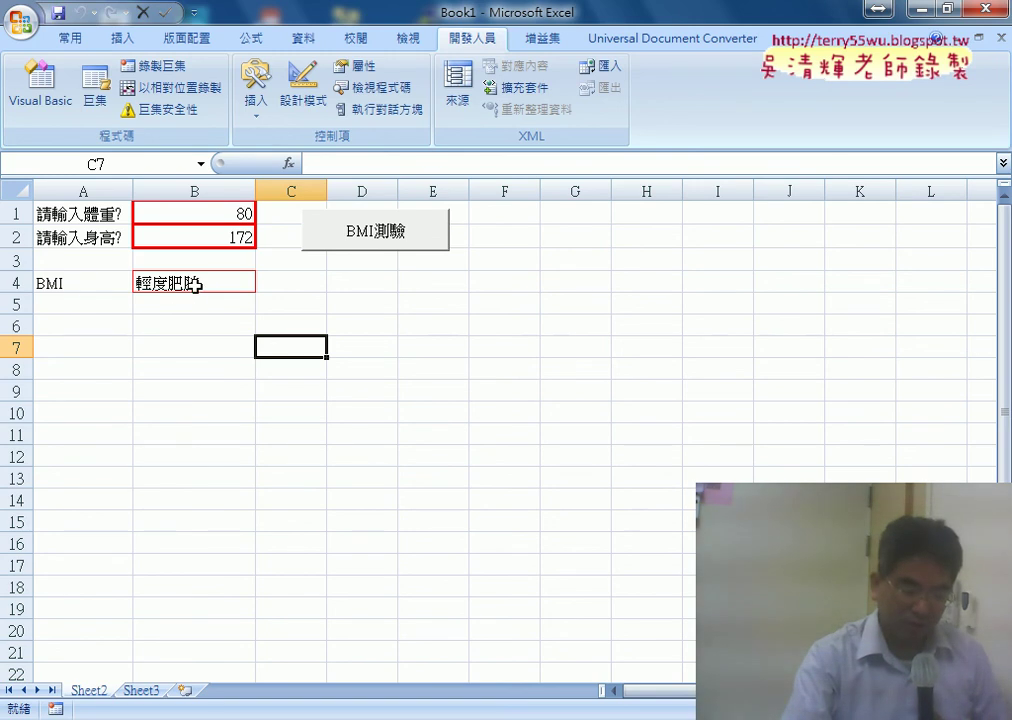
pyautogui.click(100, 305)
pyautogui.click(186, 307)
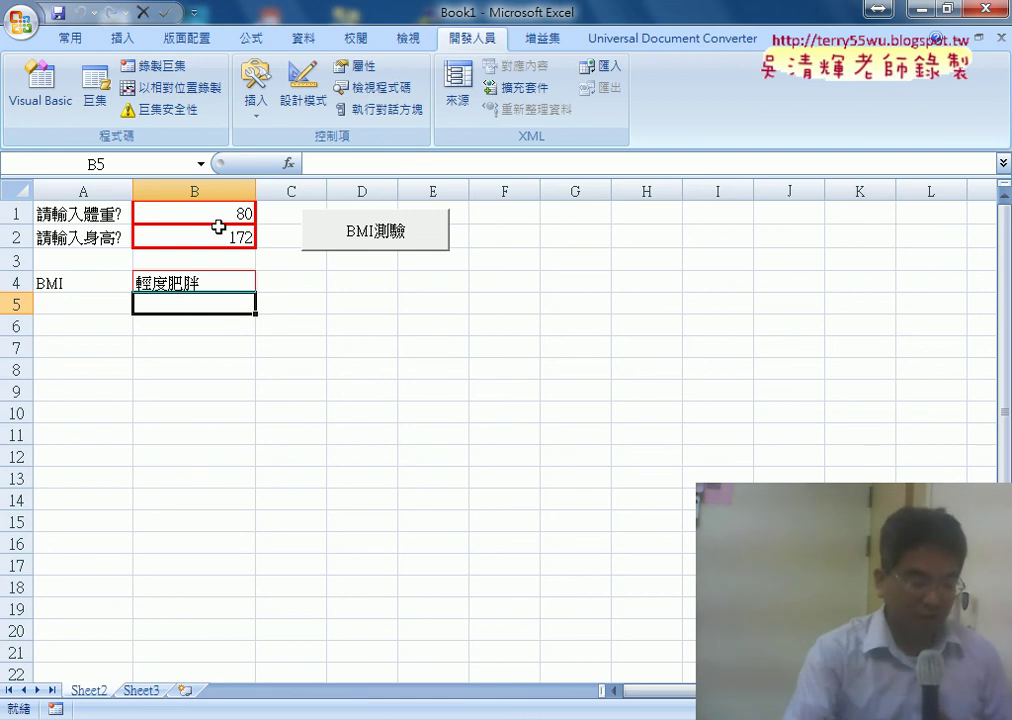
pyautogui.moveTo(217, 214); pyautogui.dragTo(215, 282)
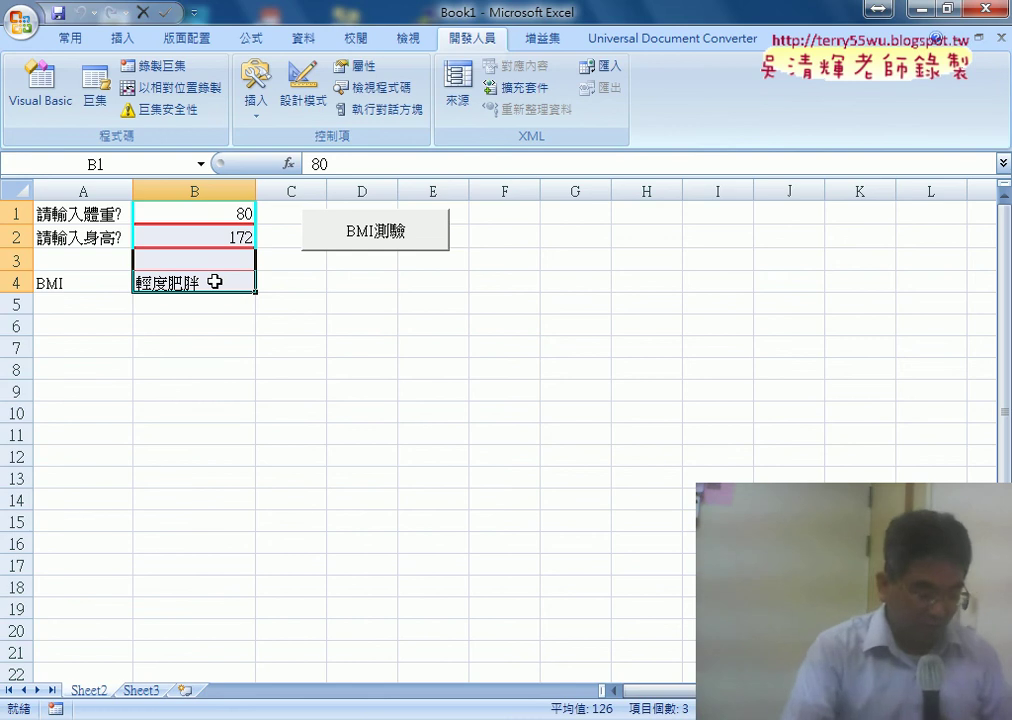
# Check Sheet3, return to Sheet2, and bring the IF_BMI code window back in front
pyautogui.click(144, 692)
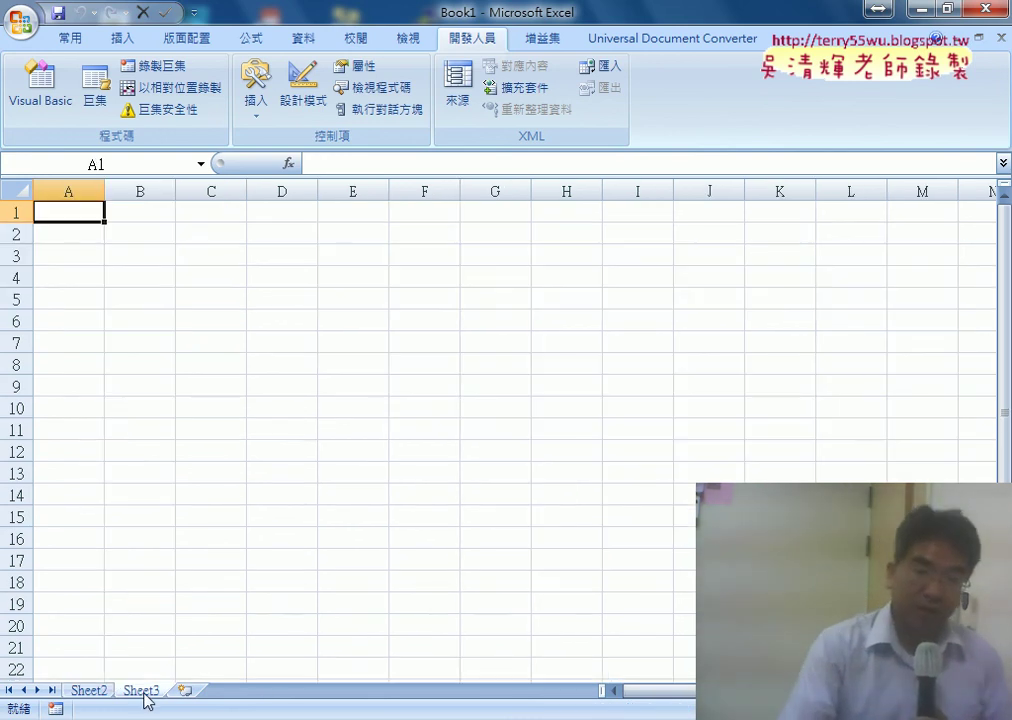
pyautogui.click(90, 692)
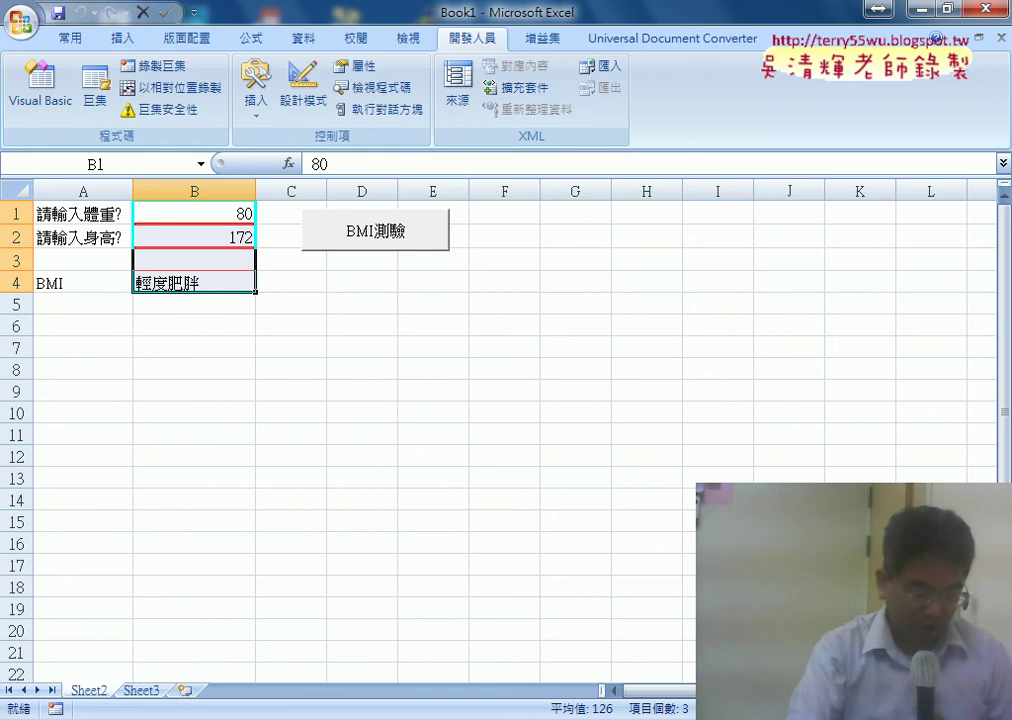
pyautogui.click(640, 630)
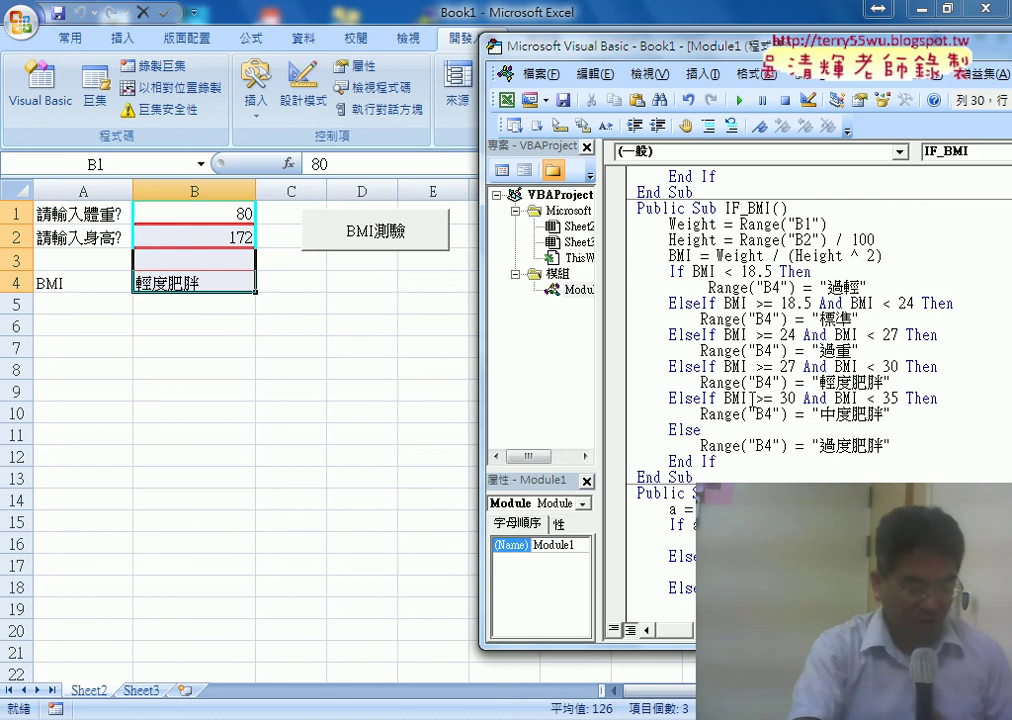
# Select the IF_BMI procedure from Public Sub IF_BMI() through End Sub
pyautogui.moveTo(693, 478); pyautogui.dragTo(495, 209)
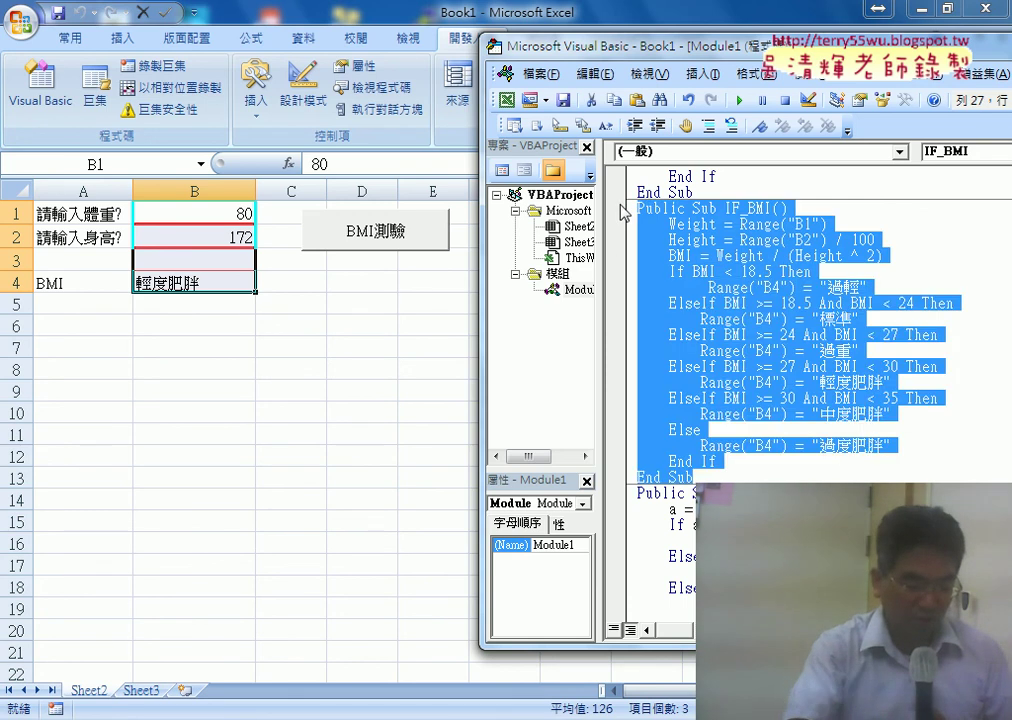